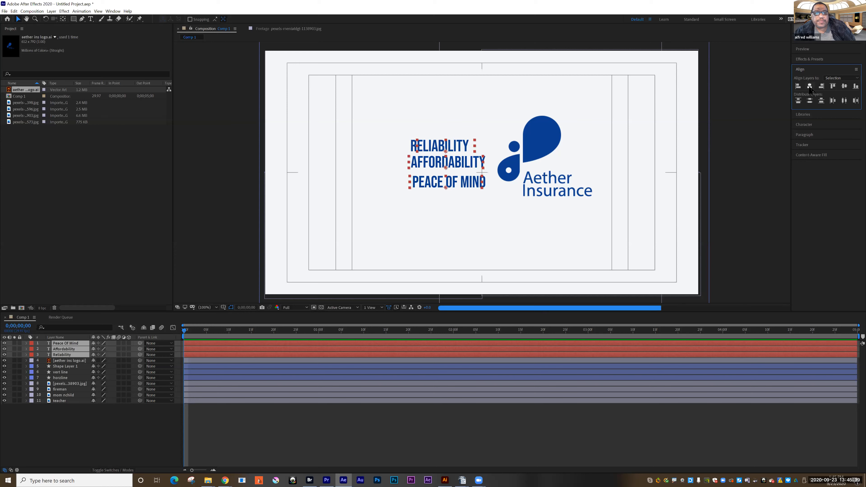
- Left-align the three tagline texts, distribute them evenly in the vertical direction, and nudge them slightly to the left
{"action": "left_click", "coordinate": [797, 87]}
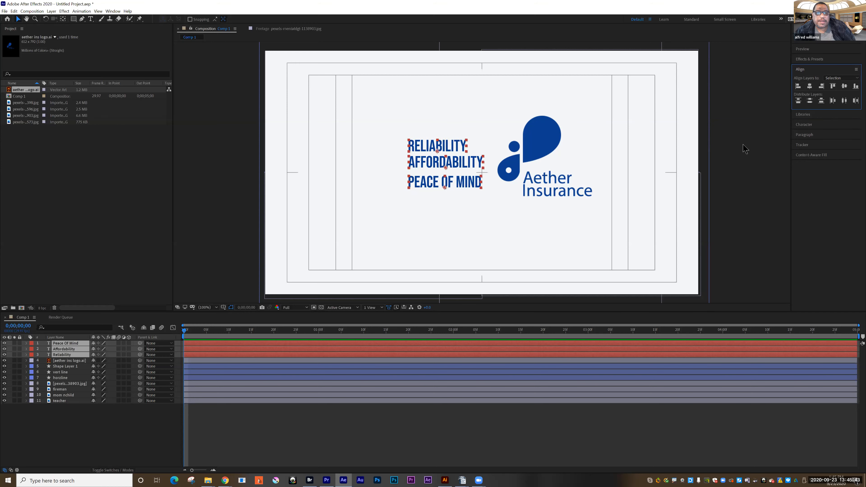
{"action": "left_click", "coordinate": [810, 100]}
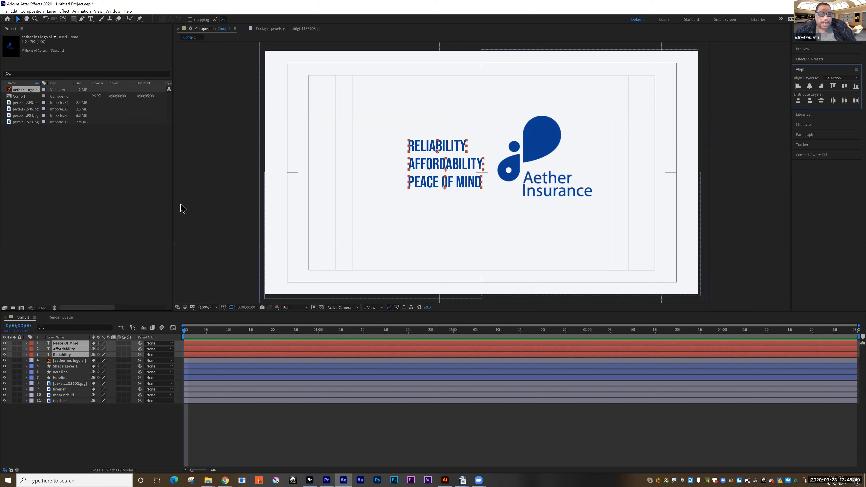
{"action": "key", "text": "Left"}
{"action": "key", "text": "Left"}
{"action": "key", "text": "Left"}
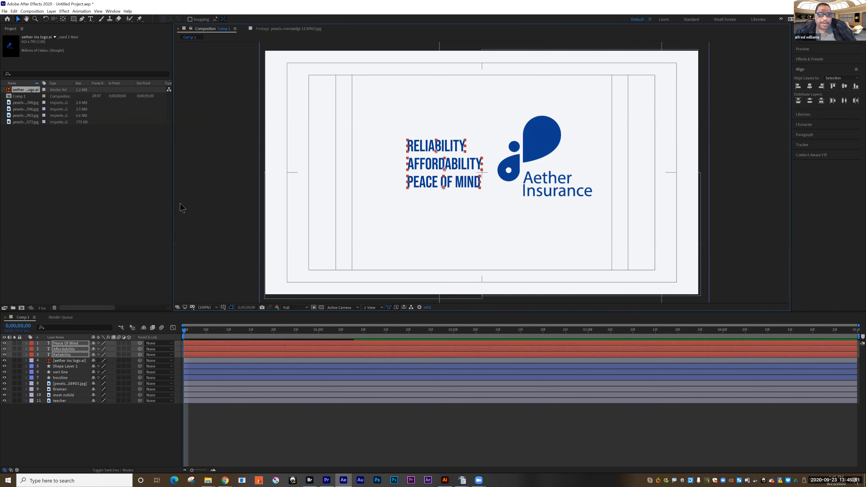
- Nudge the Aether Insurance logo left until it sits close to the taglines
{"action": "left_click", "coordinate": [509, 178]}
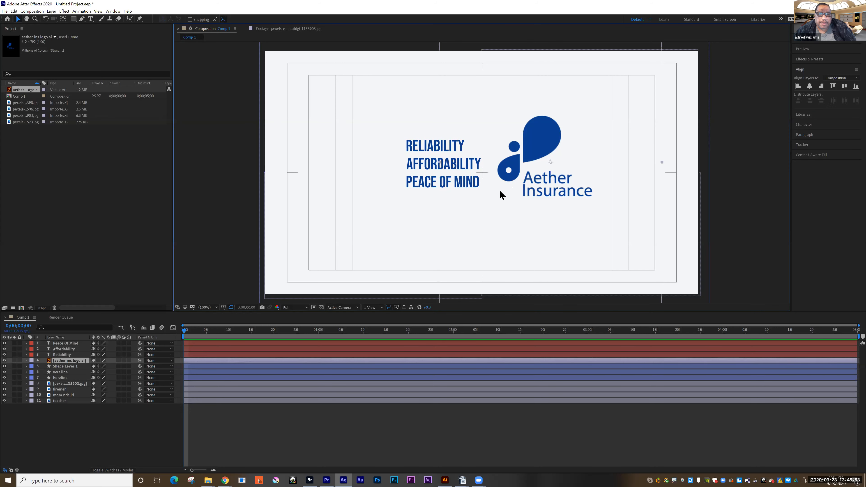
{"action": "key", "text": "Left"}
{"action": "key", "text": "Left"}
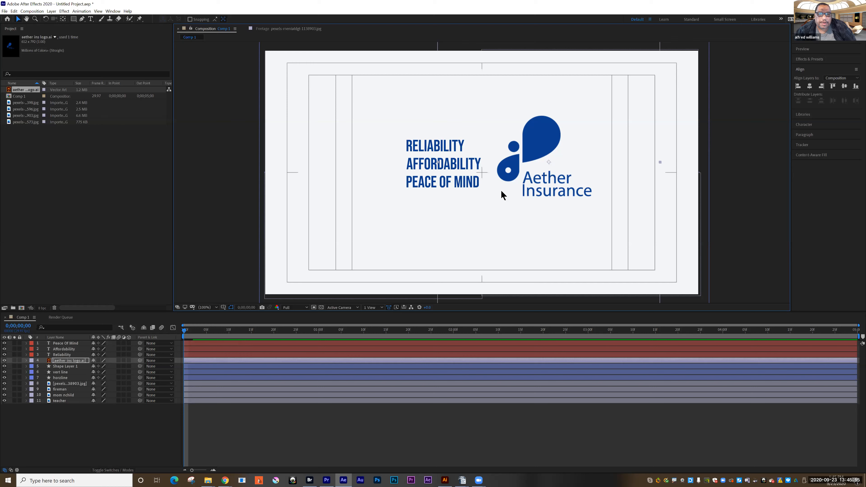
{"action": "key", "text": "Left"}
{"action": "key", "text": "Left"}
{"action": "key", "text": "Left"}
{"action": "key", "text": "Left"}
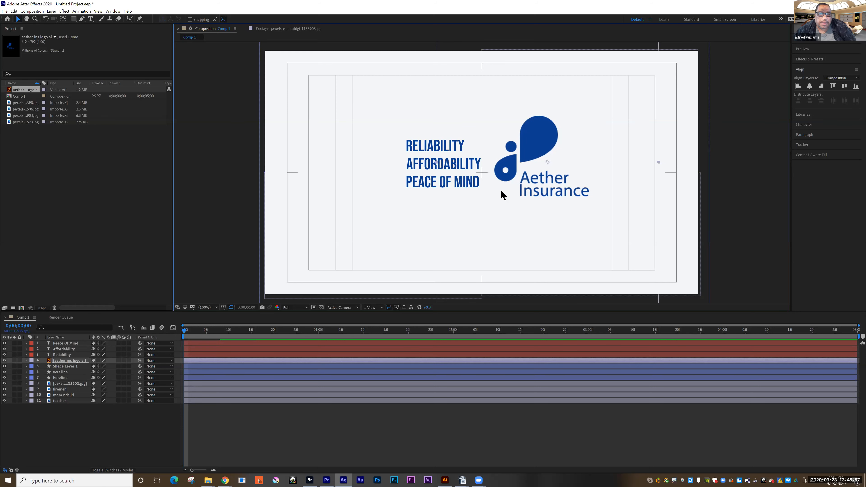
{"action": "key", "text": "Left"}
{"action": "key", "text": "Left"}
{"action": "key", "text": "Left"}
{"action": "key", "text": "Left"}
{"action": "key", "text": "Left"}
{"action": "key", "text": "Left"}
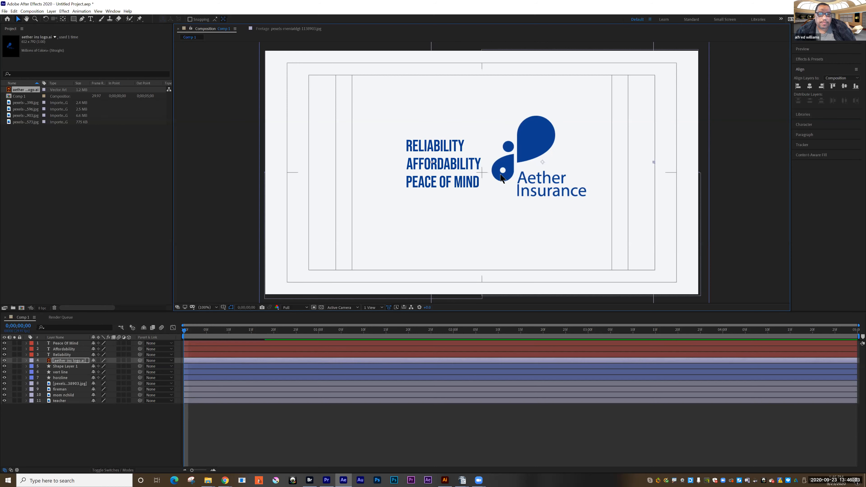
{"action": "key", "text": "Left"}
{"action": "key", "text": "shift+Left"}
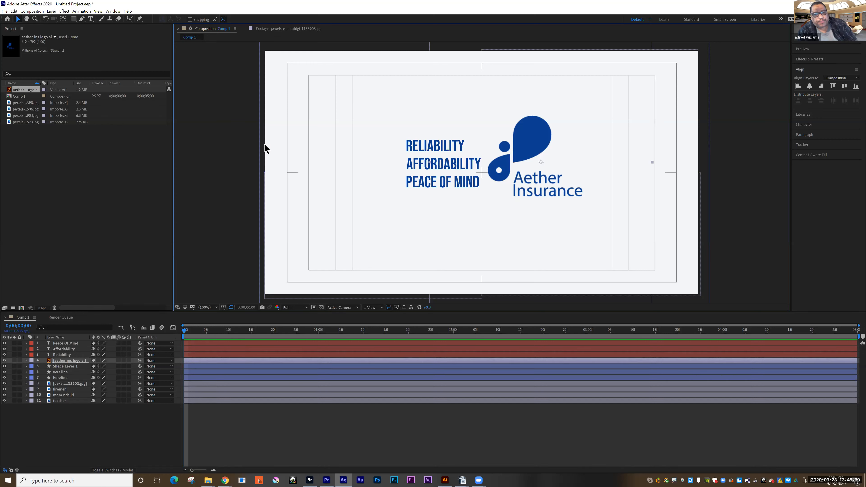
- Hide the three tagline layers, the logo layer and Shape Layer 1 so the photo grid shows
{"action": "left_click", "coordinate": [4, 343]}
{"action": "left_click", "coordinate": [5, 349]}
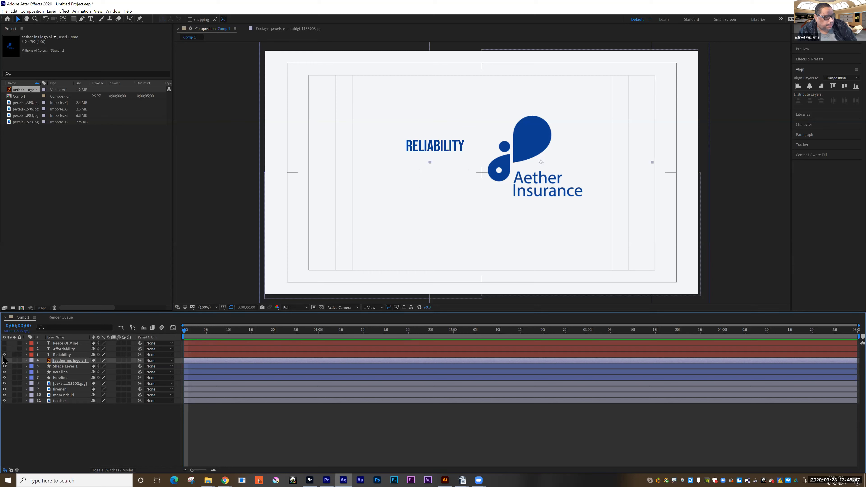
{"action": "left_click", "coordinate": [4, 354]}
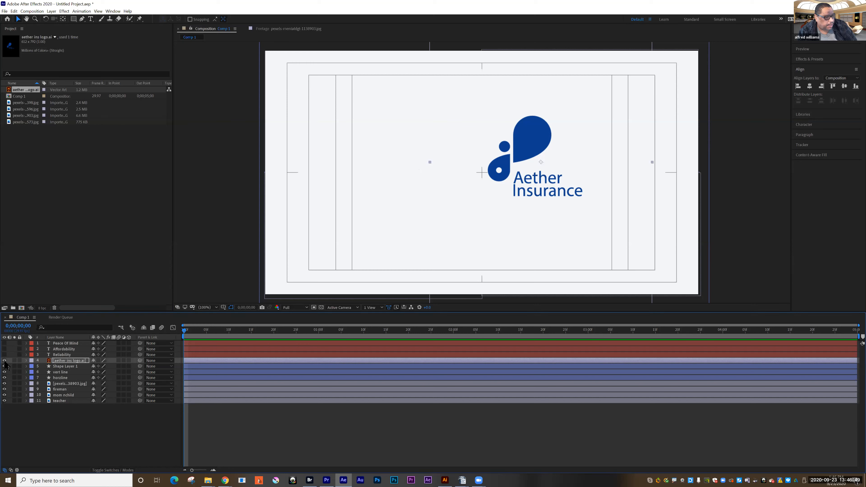
{"action": "left_click", "coordinate": [4, 361]}
{"action": "left_click", "coordinate": [4, 366]}
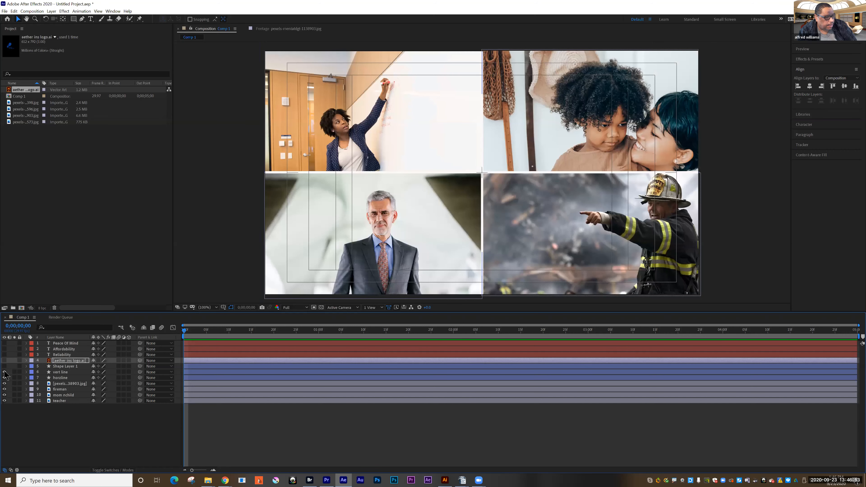
{"action": "left_click", "coordinate": [4, 371]}
{"action": "left_click", "coordinate": [4, 378]}
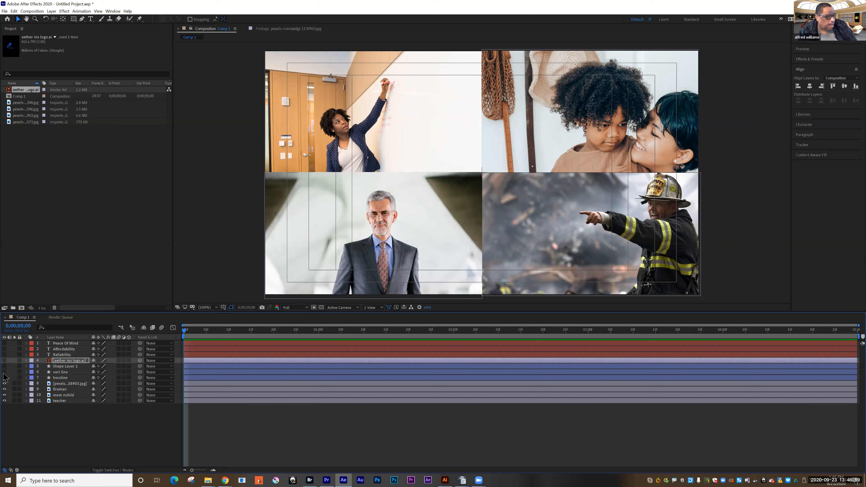
{"action": "left_click", "coordinate": [4, 372]}
{"action": "left_click", "coordinate": [4, 377]}
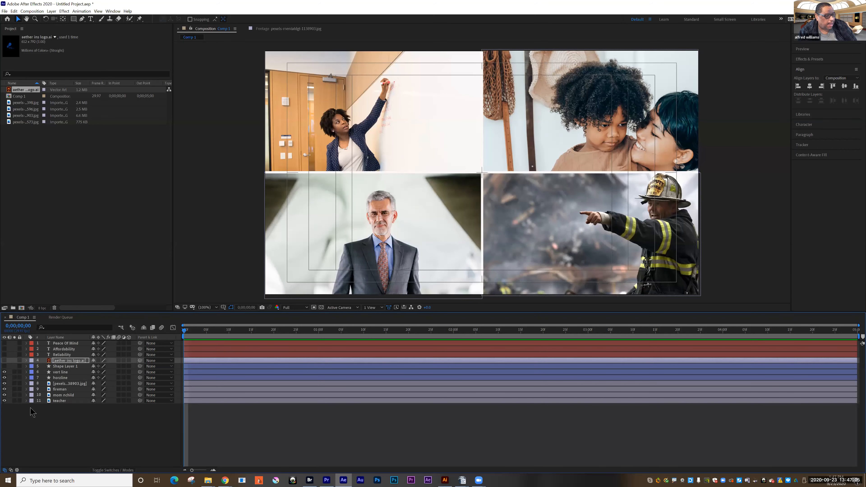
- Rename the businessman photo layer as biz
{"action": "left_click", "coordinate": [62, 384]}
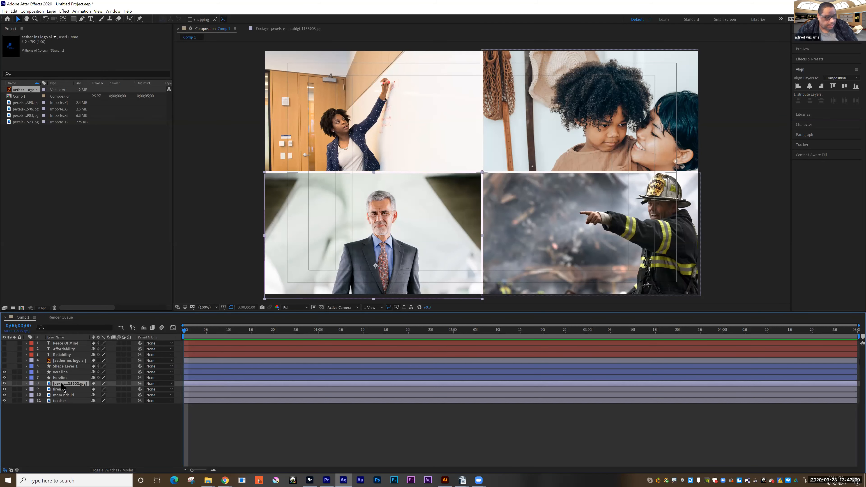
{"action": "key", "text": "Return"}
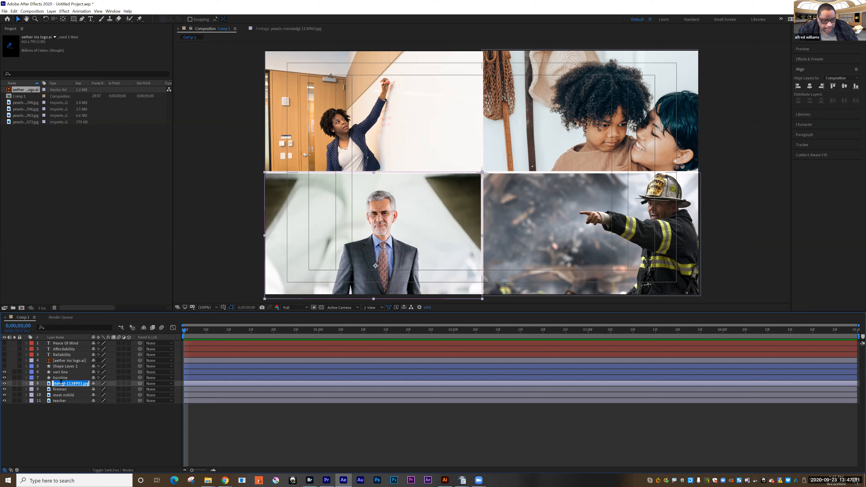
{"action": "type", "text": "biz"}
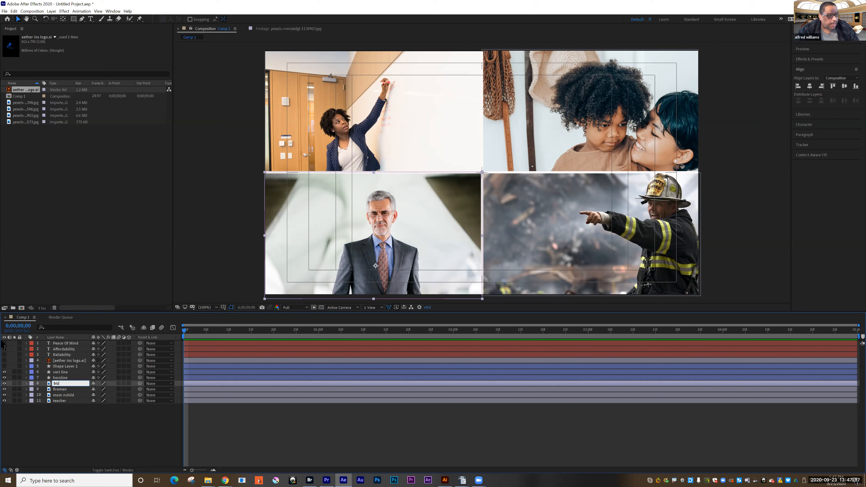
{"action": "left_click", "coordinate": [61, 444]}
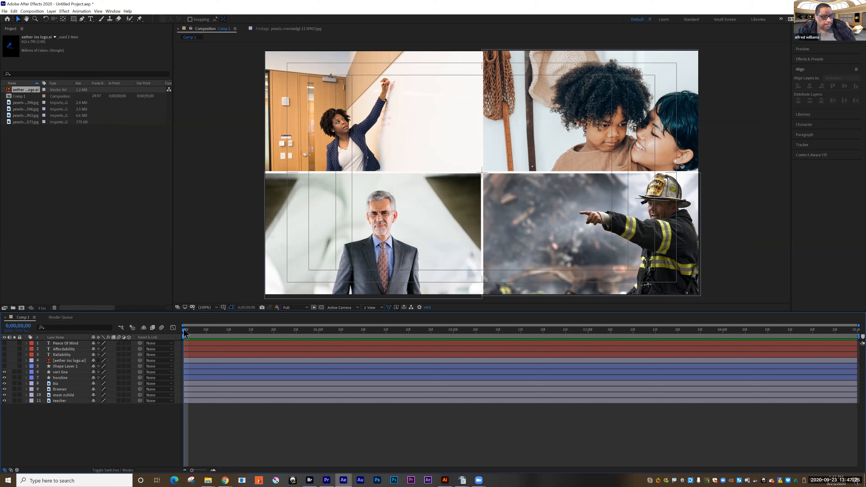
- Set starting Position and Opacity keyframes on the teacher layer at 0;00;01;00
{"action": "left_click_drag", "start_coordinate": [186, 333], "coordinate": [320, 332]}
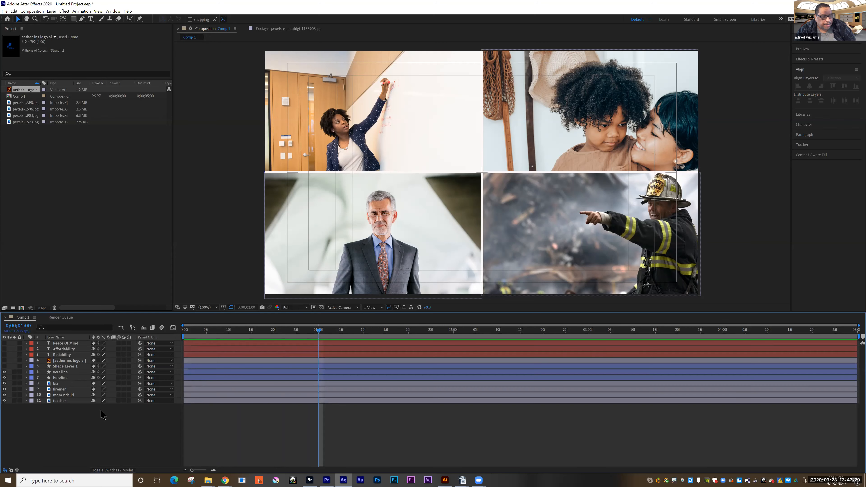
{"action": "left_click", "coordinate": [26, 400]}
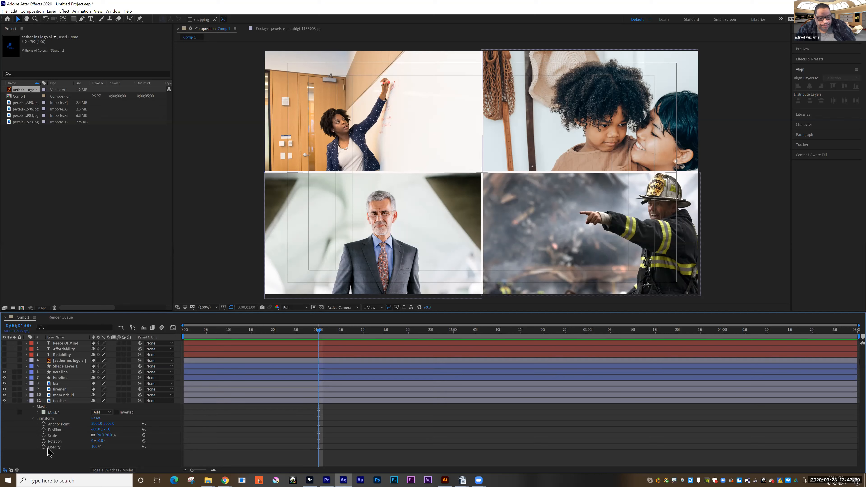
{"action": "left_click", "coordinate": [44, 429]}
{"action": "left_click", "coordinate": [43, 447]}
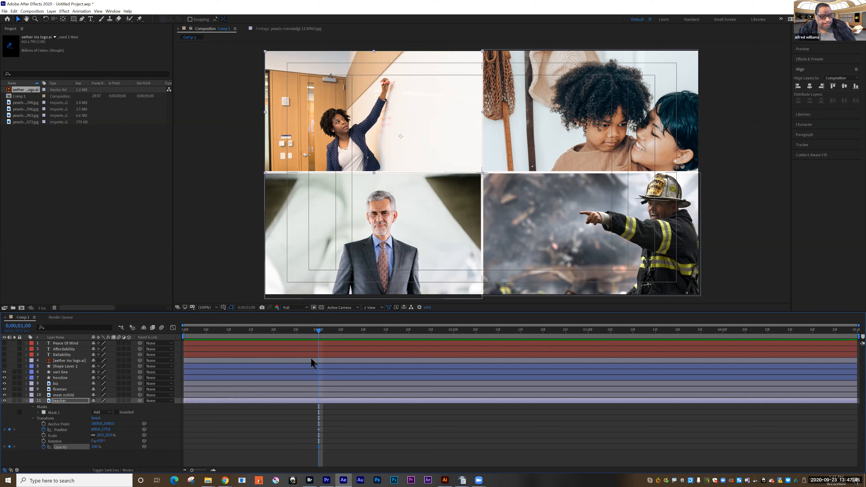
- At 0;00;00;00, move the teacher photo straight up out of the frame with opacity at 0%, and preview its entrance
{"action": "left_click_drag", "start_coordinate": [318, 332], "coordinate": [178, 367]}
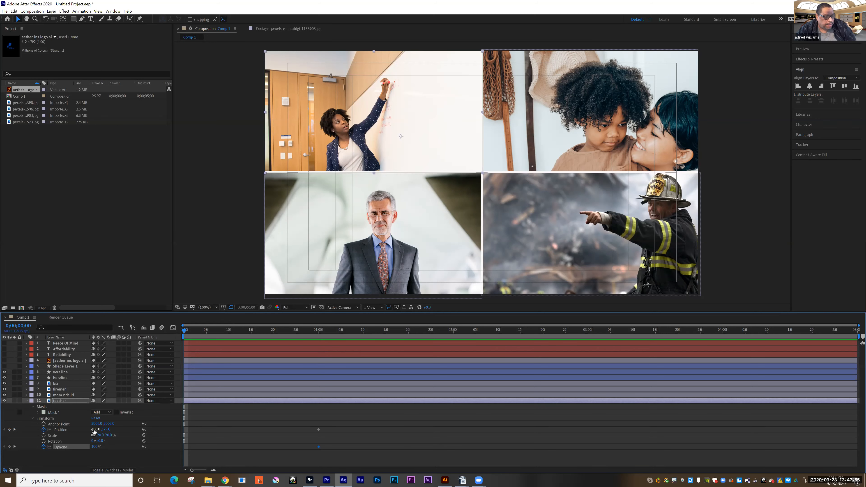
{"action": "left_click_drag", "start_coordinate": [123, 432], "coordinate": [2, 351]}
{"action": "left_click", "coordinate": [96, 449]}
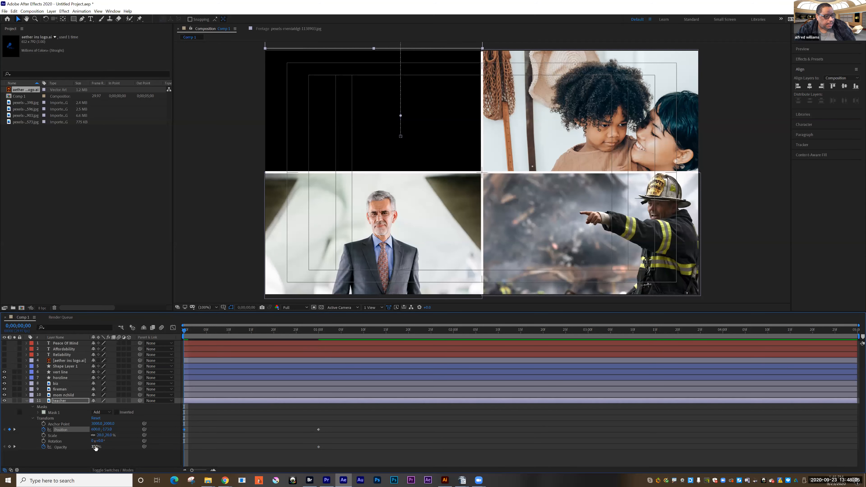
{"action": "left_click_drag", "start_coordinate": [95, 447], "coordinate": [28, 445]}
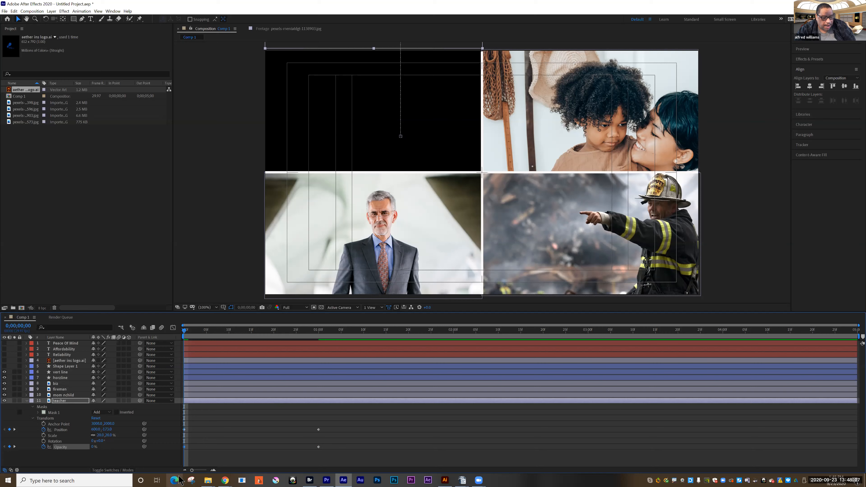
{"action": "key", "text": "space"}
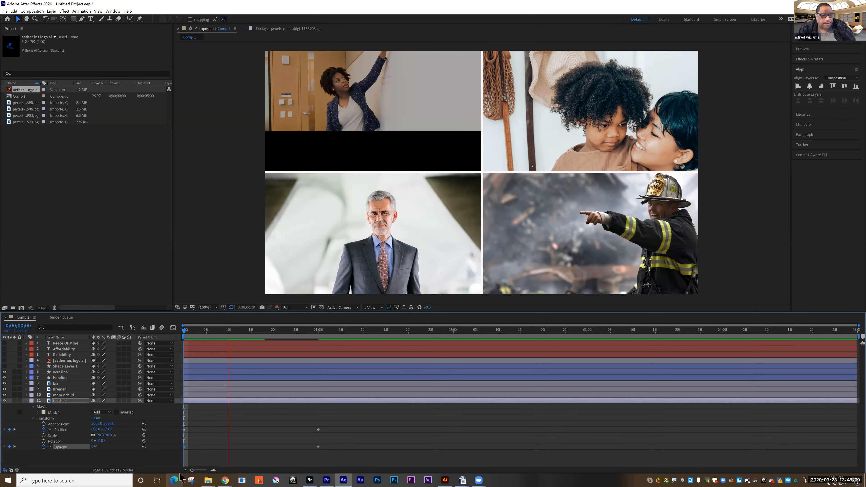
{"action": "key", "text": "space"}
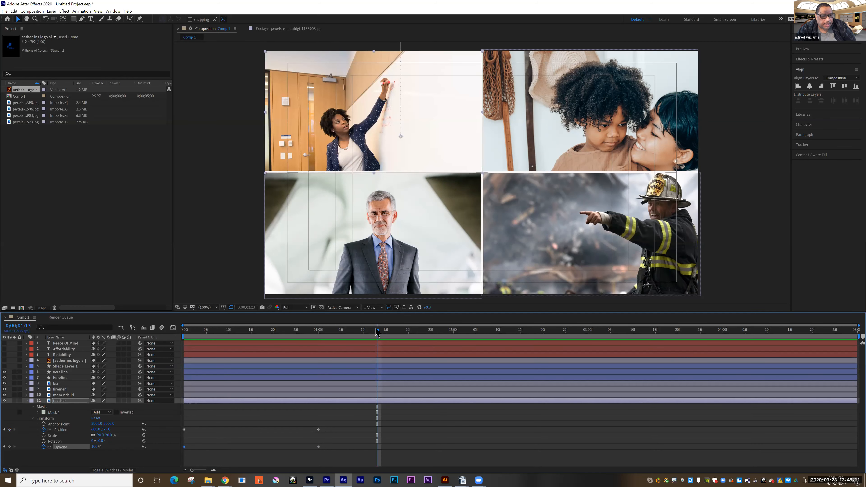
- Return to 0;00;01;00 and turn on motion blur for the teacher layer
{"action": "left_click_drag", "start_coordinate": [338, 332], "coordinate": [323, 347]}
{"action": "key", "text": "Page_Up"}
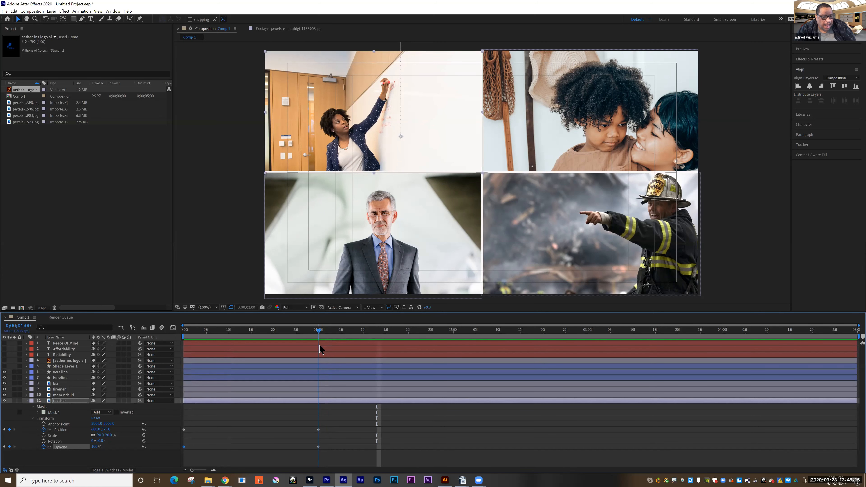
{"action": "left_click", "coordinate": [119, 400]}
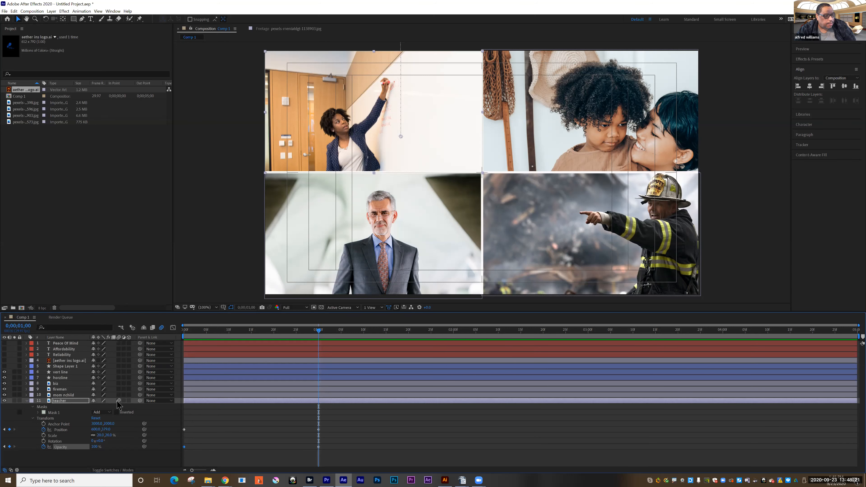
- Apply Easy Ease to all Position and Opacity keyframes of the teacher layer
{"action": "left_click_drag", "start_coordinate": [349, 420], "coordinate": [173, 466]}
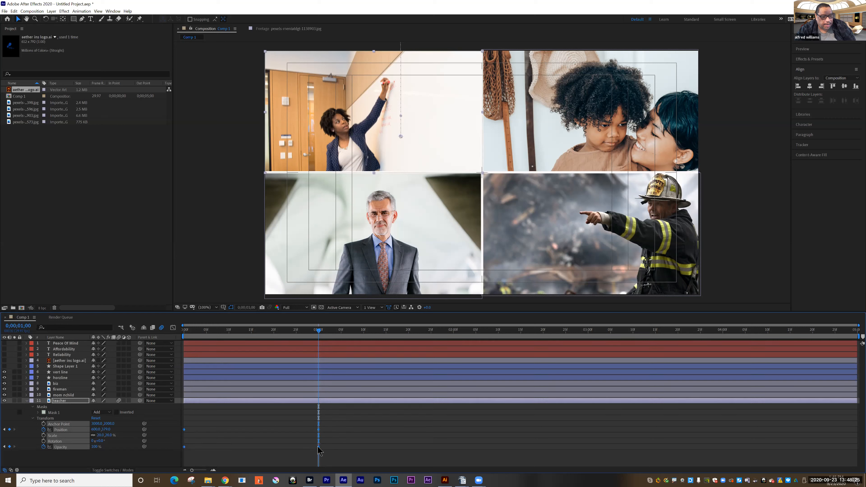
{"action": "right_click", "coordinate": [319, 451]}
{"action": "mouse_move", "coordinate": [351, 443]}
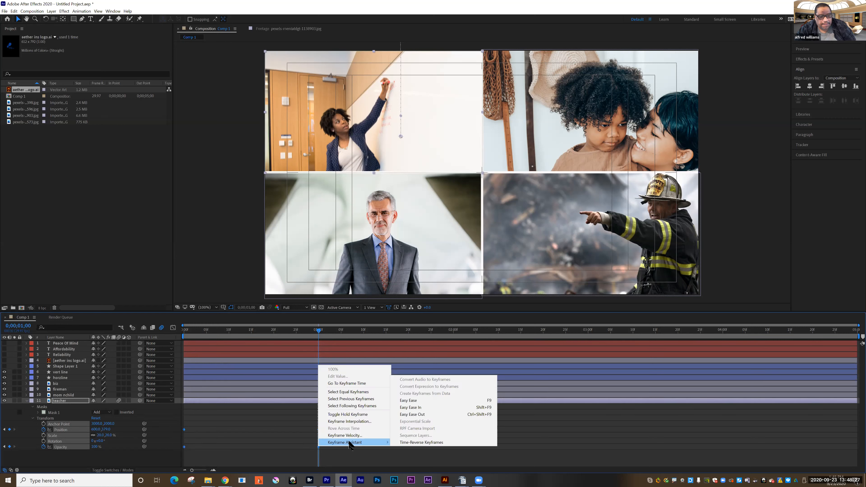
{"action": "left_click", "coordinate": [412, 407]}
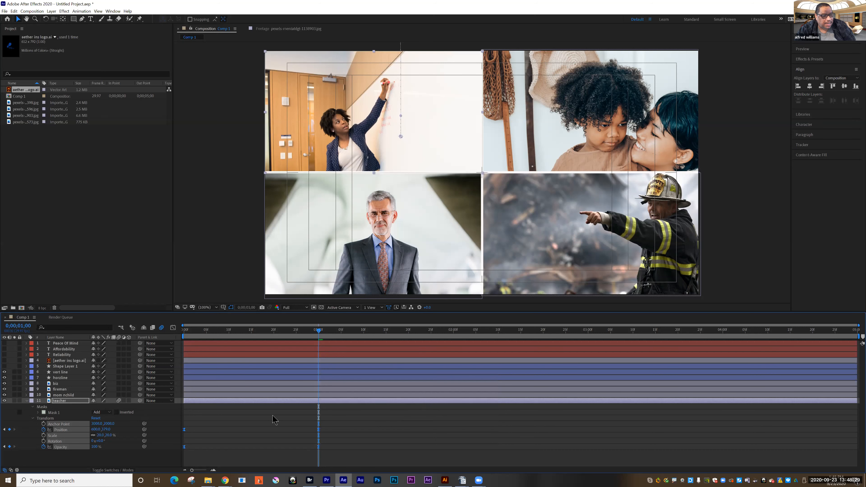
- Reshape the teacher's speed curves in the Graph Editor into a steep peak midway through the move, and preview from the start
{"action": "left_click", "coordinate": [173, 329]}
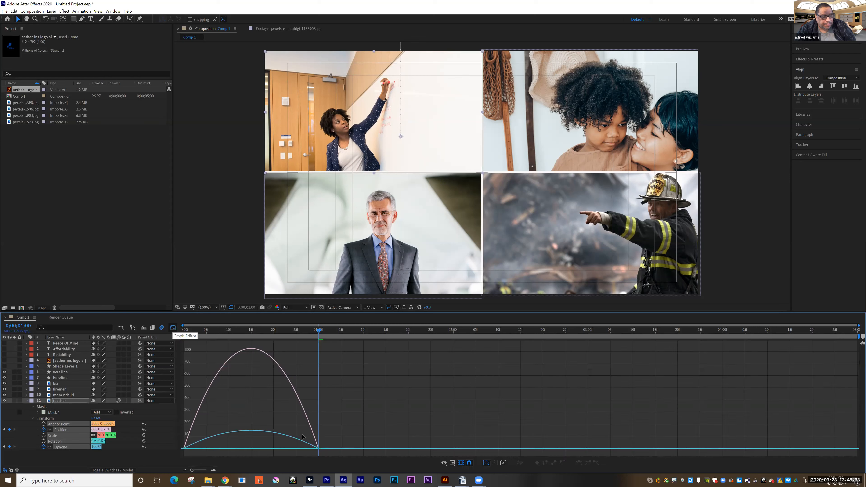
{"action": "left_click_drag", "start_coordinate": [324, 443], "coordinate": [237, 448]}
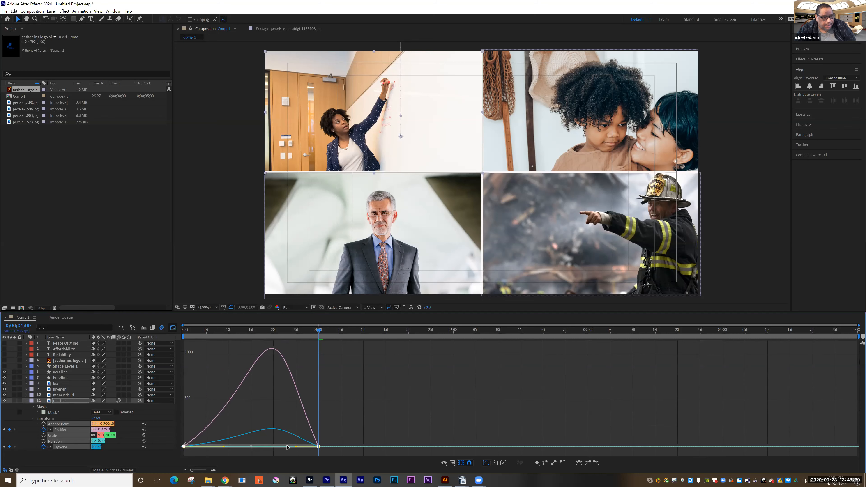
{"action": "left_click_drag", "start_coordinate": [293, 448], "coordinate": [282, 450]}
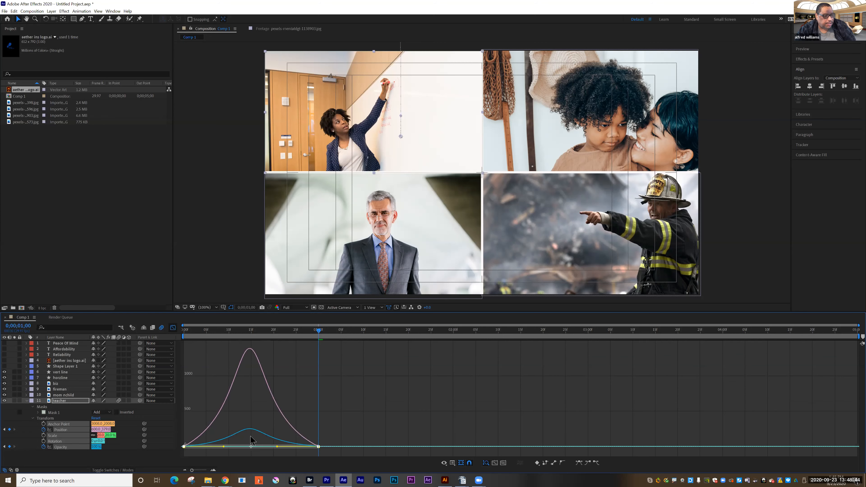
{"action": "left_click", "coordinate": [173, 327]}
{"action": "left_click_drag", "start_coordinate": [318, 330], "coordinate": [185, 338]}
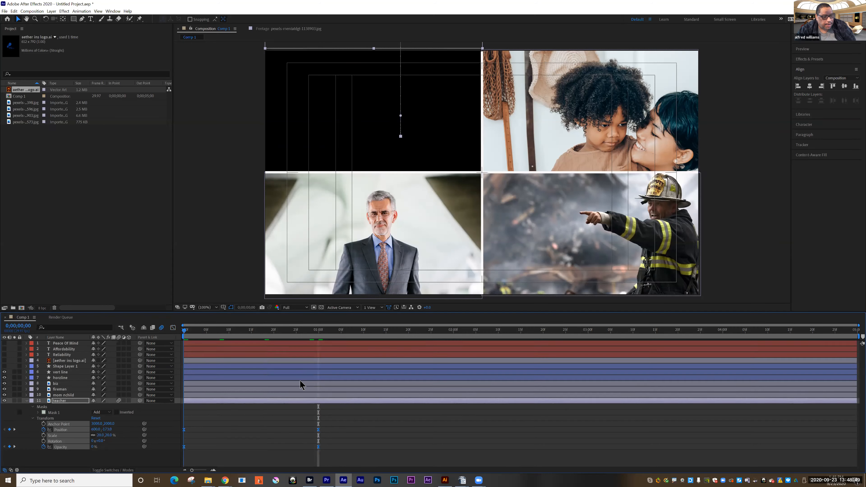
{"action": "key", "text": "space"}
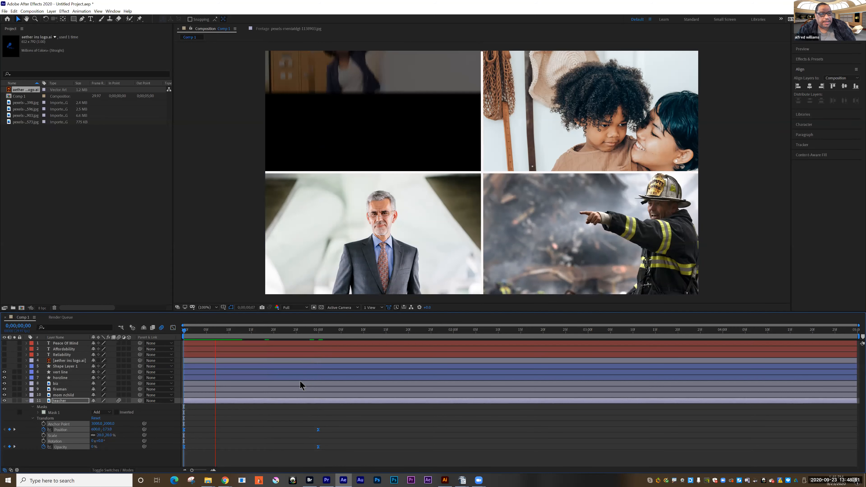
- Preview the teacher photo's eased entrance from the start of the timeline
{"action": "key", "text": "space"}
{"action": "left_click", "coordinate": [188, 336]}
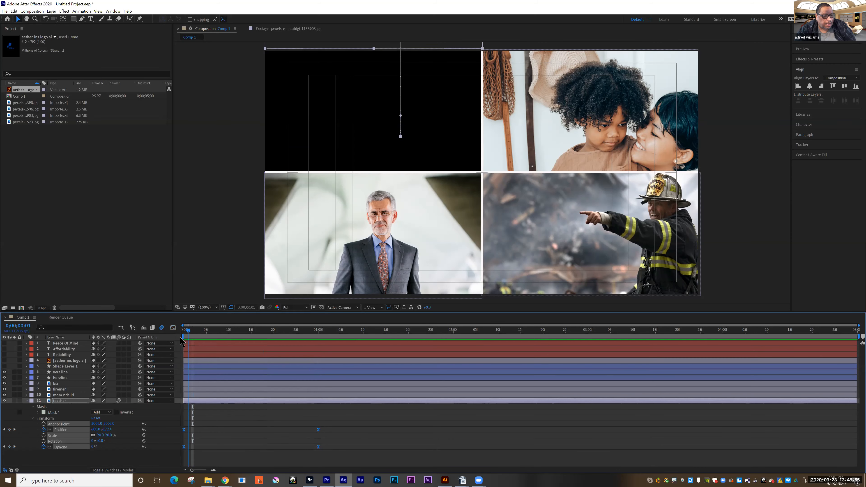
{"action": "key", "text": "space"}
{"action": "key", "text": "space"}
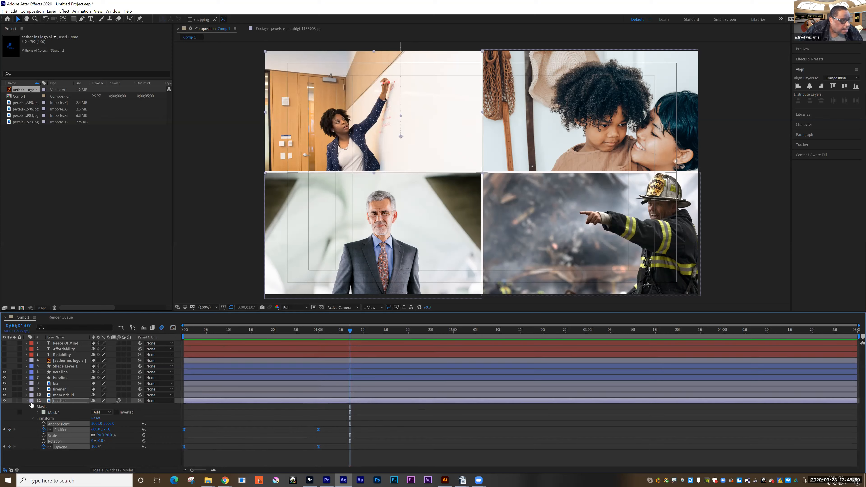
- Add Position and Opacity keyframes to the mother-and-child photo layer at 0;00;01;07
{"action": "left_click", "coordinate": [26, 400]}
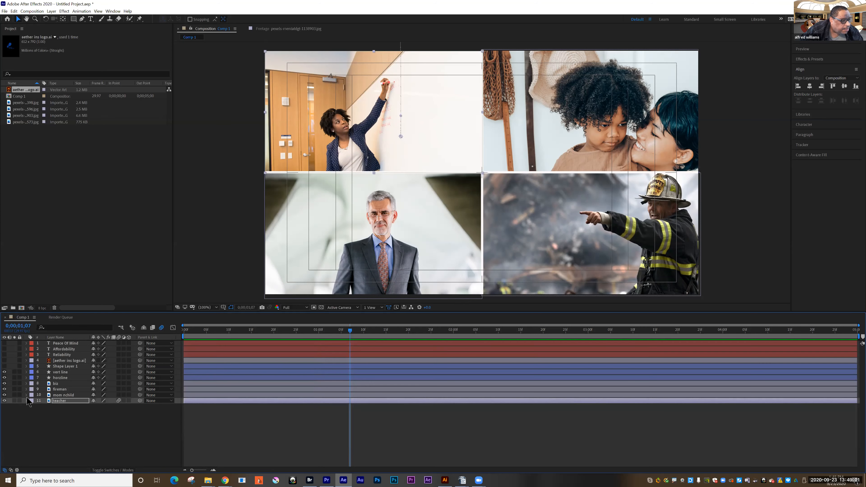
{"action": "left_click", "coordinate": [27, 395]}
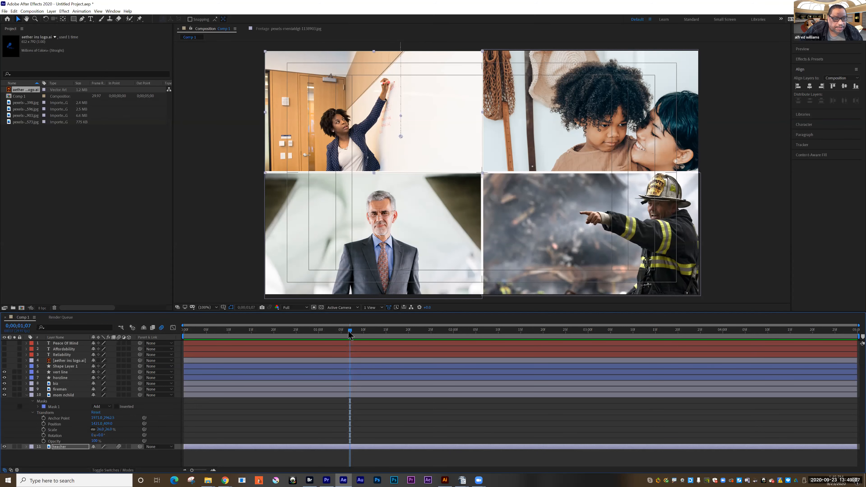
{"action": "left_click", "coordinate": [43, 441]}
{"action": "left_click", "coordinate": [43, 423]}
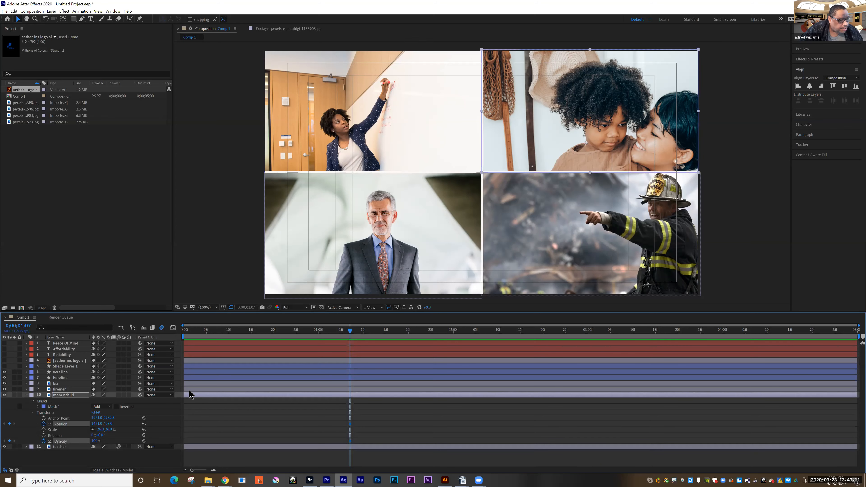
- At 0;00;00;00, move the mother-and-child photo horizontally past the frame's right edge with opacity at 0%, and preview its entrance
{"action": "left_click_drag", "start_coordinate": [319, 330], "coordinate": [182, 346]}
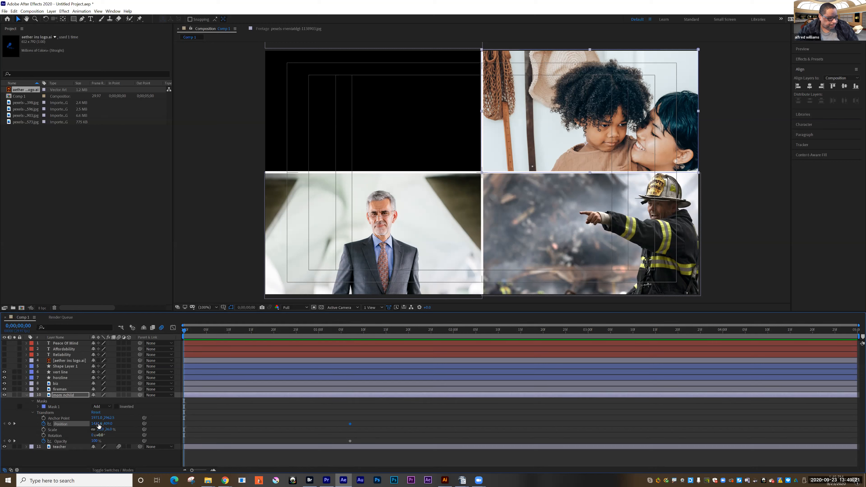
{"action": "left_click_drag", "start_coordinate": [126, 424], "coordinate": [437, 434]}
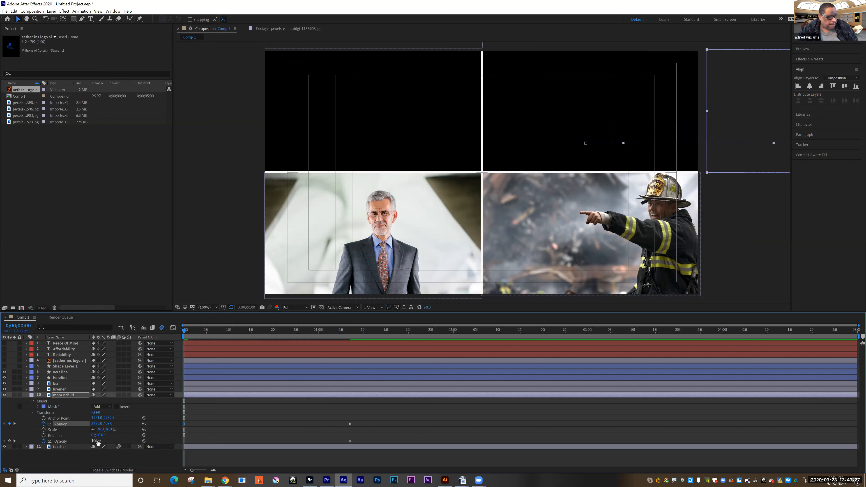
{"action": "left_click_drag", "start_coordinate": [94, 441], "coordinate": [38, 440]}
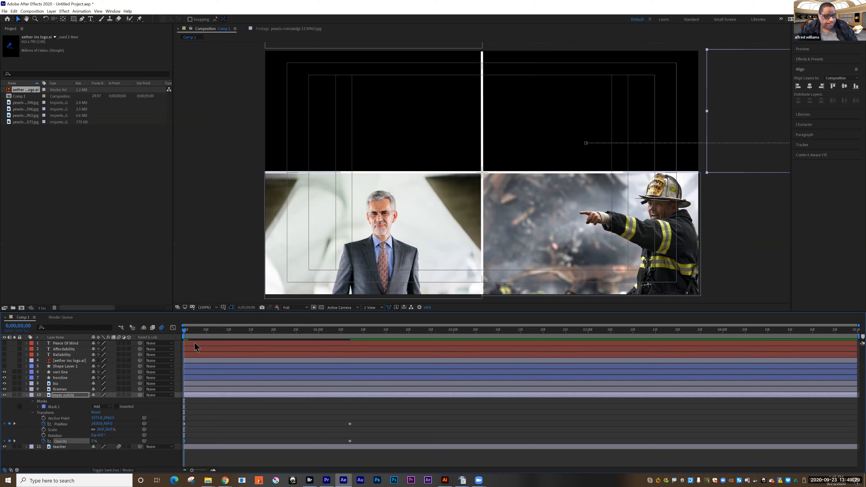
{"action": "key", "text": "space"}
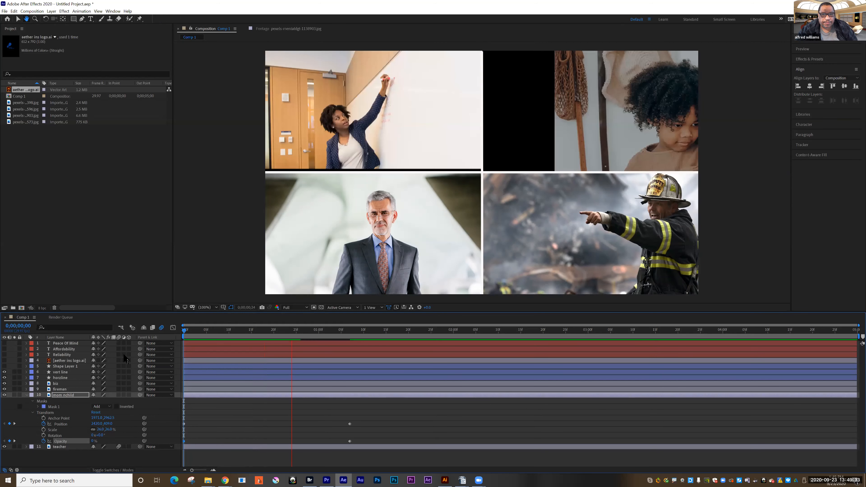
{"action": "key", "text": "space"}
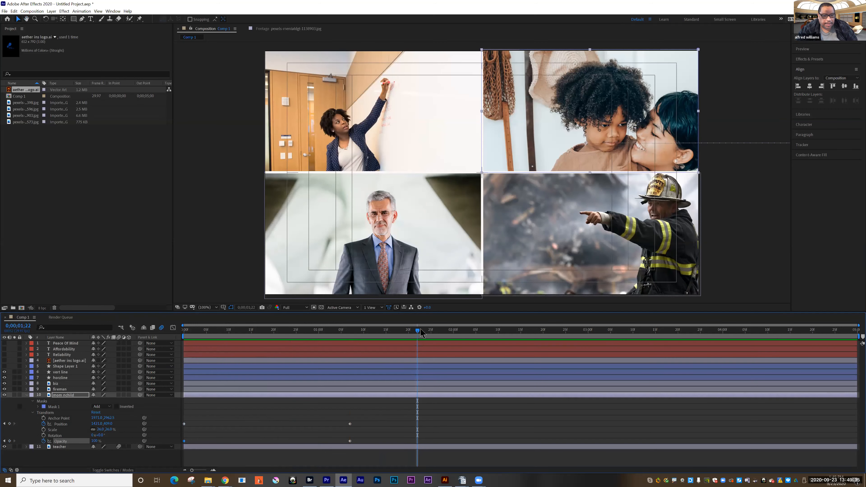
- Return to 0;00;00;00 and apply Easy Ease to all Position and Opacity keyframes of the mother-and-child layer
{"action": "left_click_drag", "start_coordinate": [311, 337], "coordinate": [184, 342]}
{"action": "left_click_drag", "start_coordinate": [363, 416], "coordinate": [180, 457]}
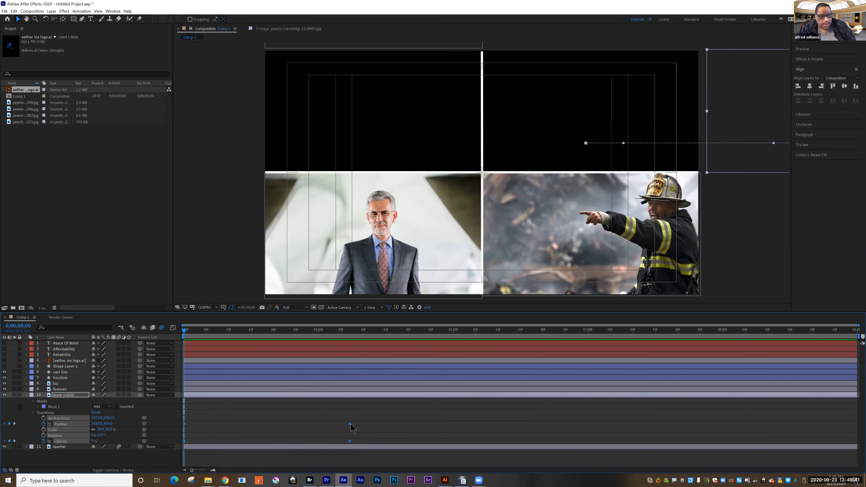
{"action": "right_click", "coordinate": [350, 424]}
{"action": "mouse_move", "coordinate": [386, 423]}
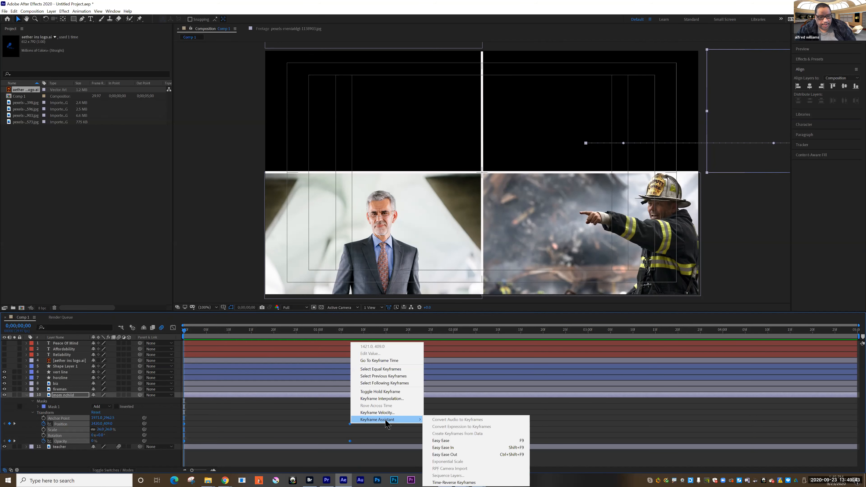
{"action": "left_click", "coordinate": [437, 441]}
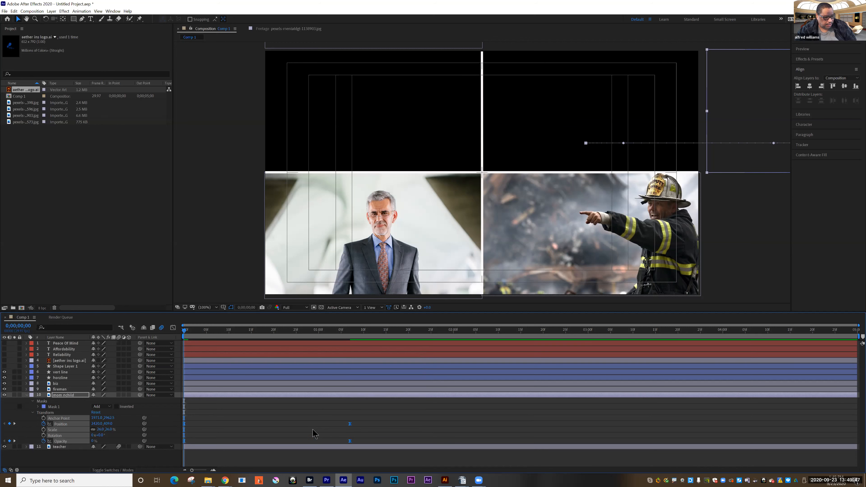
- Reshape the mother-and-child layer's speed curves into a steep peak midway in the Graph Editor, and turn on its motion blur
{"action": "left_click", "coordinate": [173, 328]}
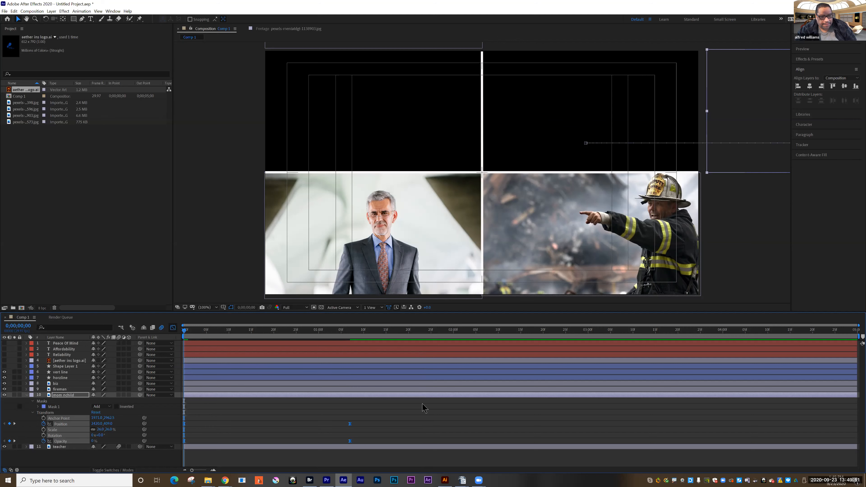
{"action": "left_click", "coordinate": [452, 466]}
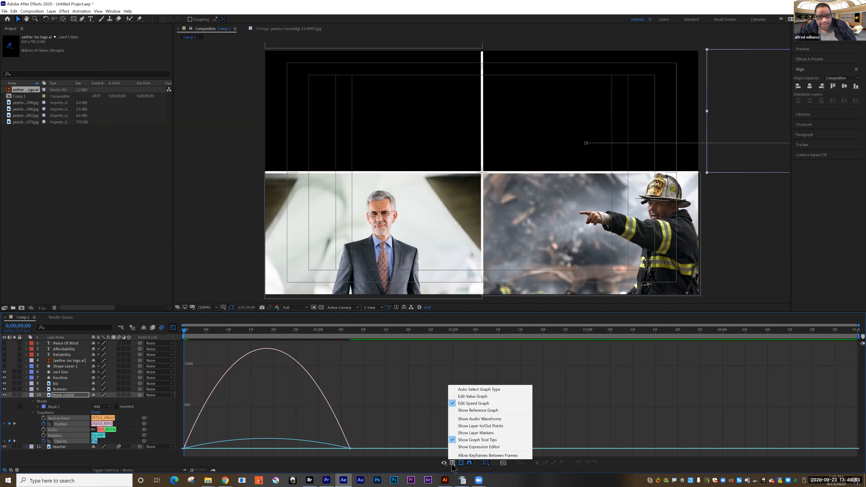
{"action": "left_click", "coordinate": [342, 450]}
{"action": "left_click_drag", "start_coordinate": [367, 441], "coordinate": [171, 455]}
{"action": "left_click_drag", "start_coordinate": [358, 437], "coordinate": [232, 445]}
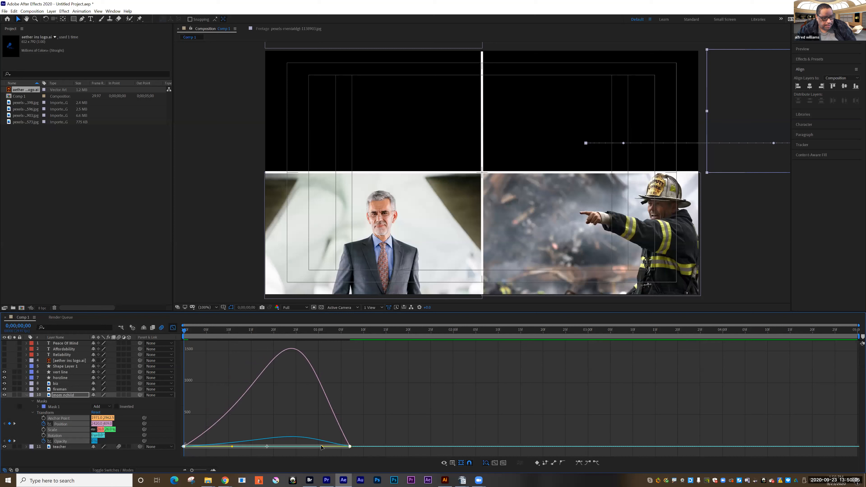
{"action": "left_click_drag", "start_coordinate": [322, 446], "coordinate": [296, 450]}
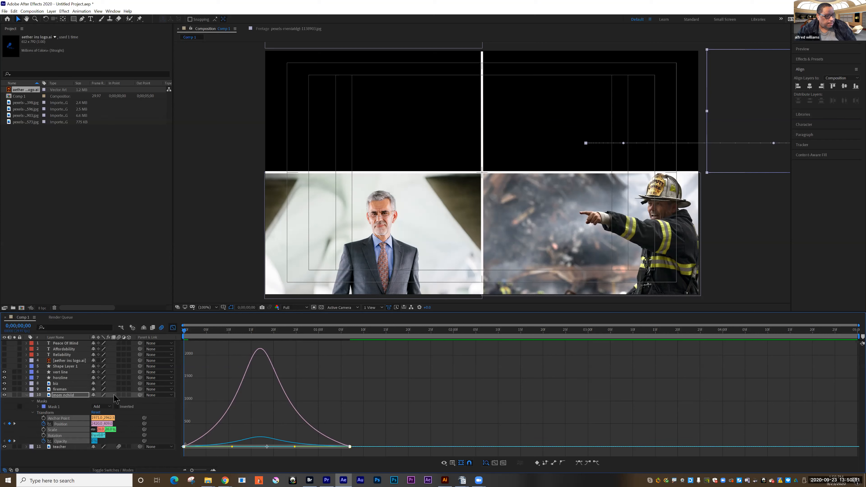
{"action": "left_click", "coordinate": [172, 327]}
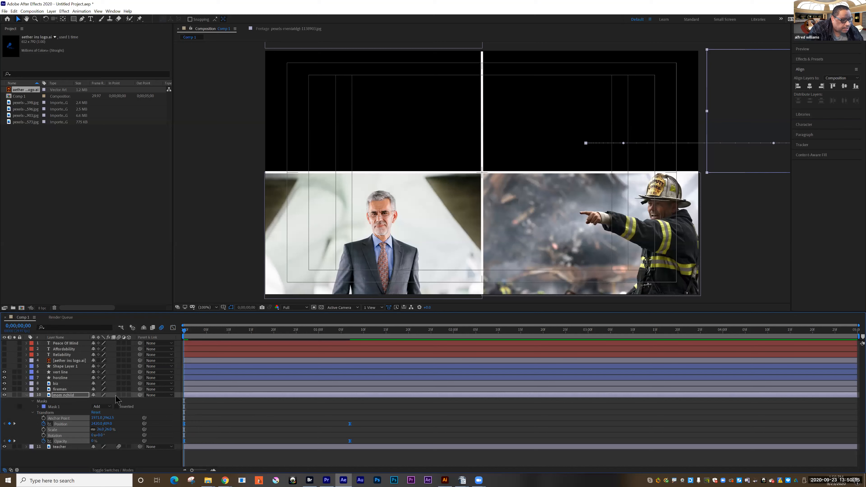
{"action": "left_click", "coordinate": [118, 395]}
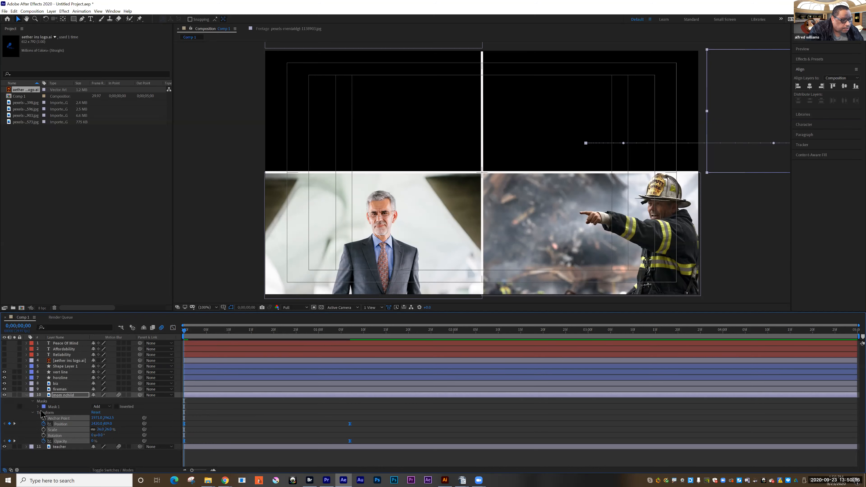
- Add Position and Opacity keyframes to the fireman layer at 0;00;01;00
{"action": "left_click", "coordinate": [26, 395]}
{"action": "left_click", "coordinate": [27, 389]}
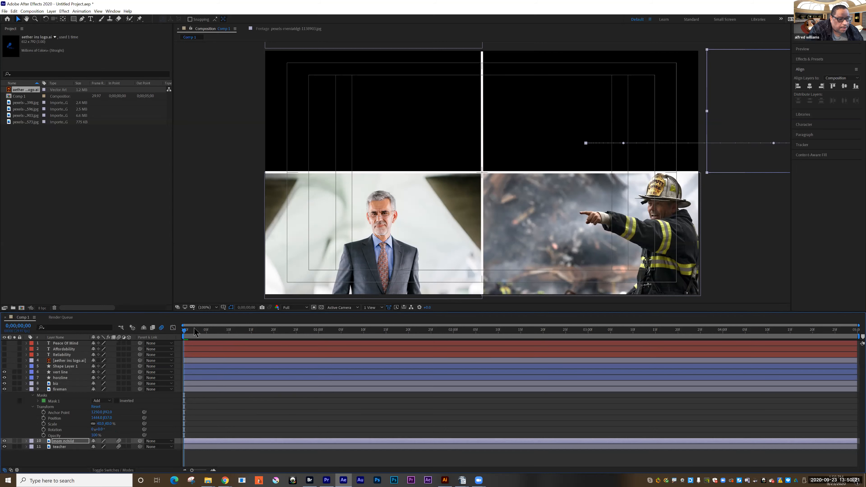
{"action": "left_click_drag", "start_coordinate": [256, 337], "coordinate": [321, 339]}
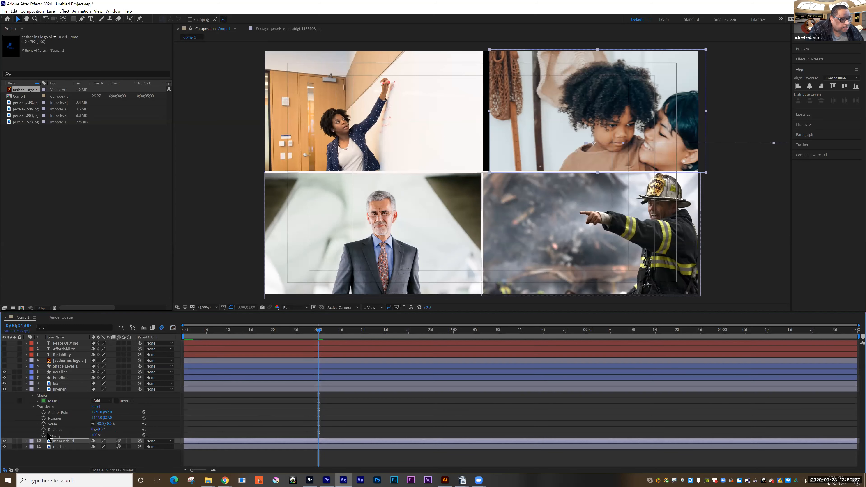
{"action": "left_click", "coordinate": [43, 418]}
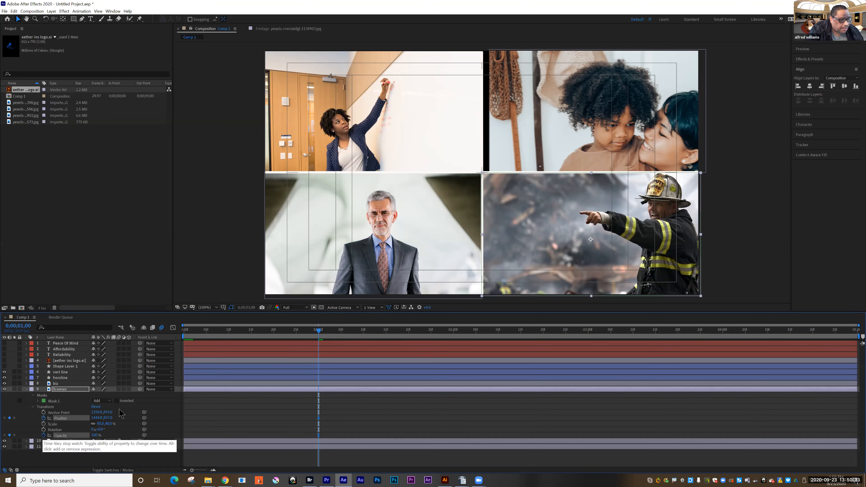
{"action": "left_click", "coordinate": [44, 435]}
- Return to 0;00;00;00 and set the composition view's magnification to 50%
{"action": "left_click_drag", "start_coordinate": [304, 330], "coordinate": [180, 341]}
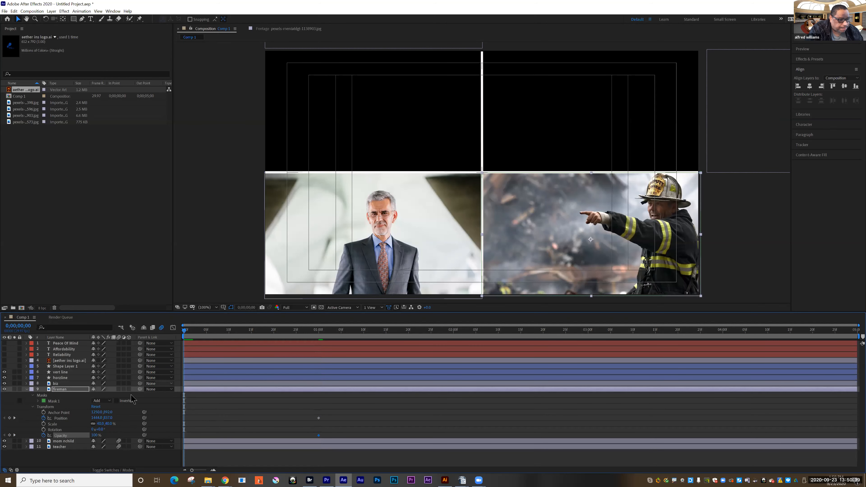
{"action": "left_click", "coordinate": [215, 308]}
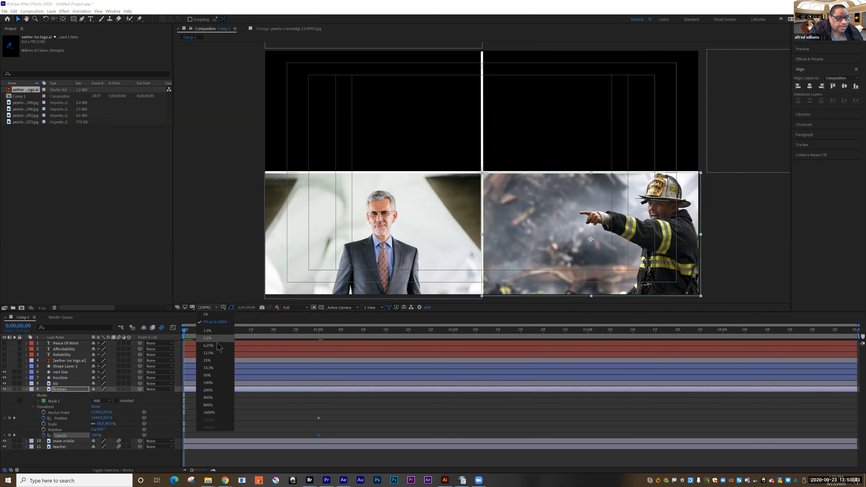
{"action": "left_click", "coordinate": [217, 375]}
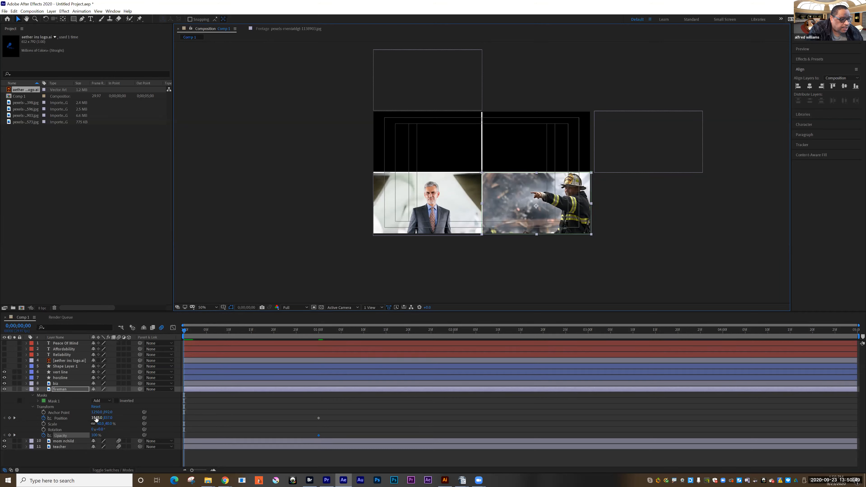
- Try to move the fireman photo below the frame through its Anchor Point, with opacity at 0%, and preview the result
{"action": "left_click_drag", "start_coordinate": [98, 417], "coordinate": [110, 418]}
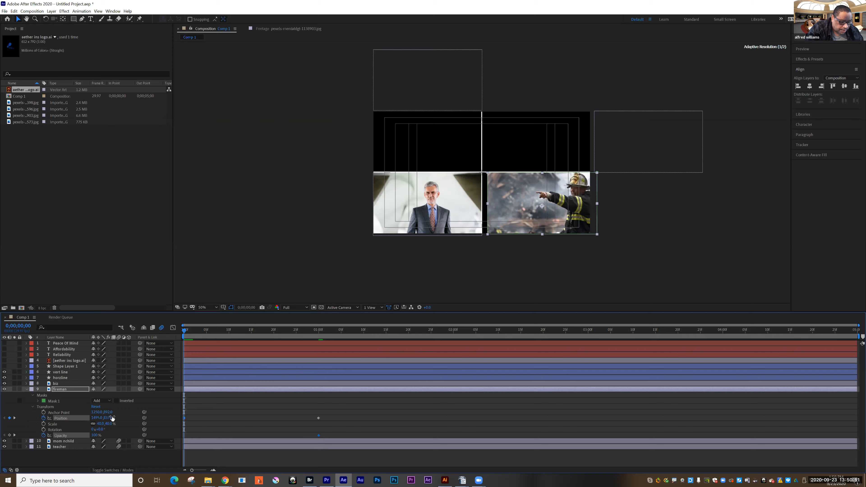
{"action": "key", "text": "ctrl+z"}
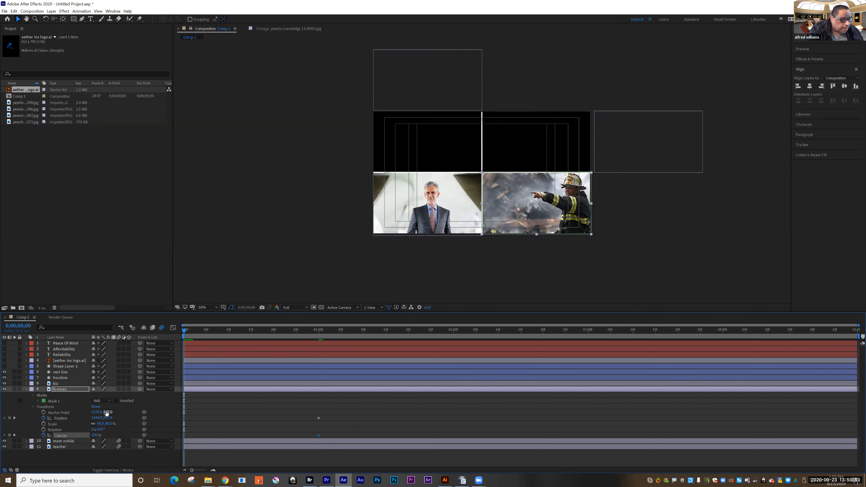
{"action": "mouse_move", "coordinate": [108, 411]}
{"action": "left_mouse_down"}
{"action": "mouse_move", "coordinate": [2, 395]}
{"action": "mouse_move", "coordinate": [114, 415]}
{"action": "mouse_move", "coordinate": [10, 416]}
{"action": "mouse_move", "coordinate": [109, 414]}
{"action": "mouse_move", "coordinate": [95, 415]}
{"action": "left_mouse_up"}
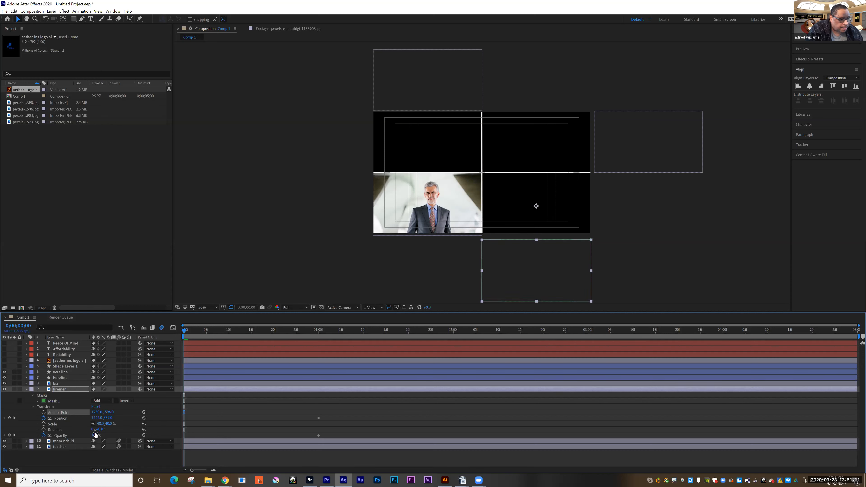
{"action": "left_click_drag", "start_coordinate": [98, 436], "coordinate": [77, 435]}
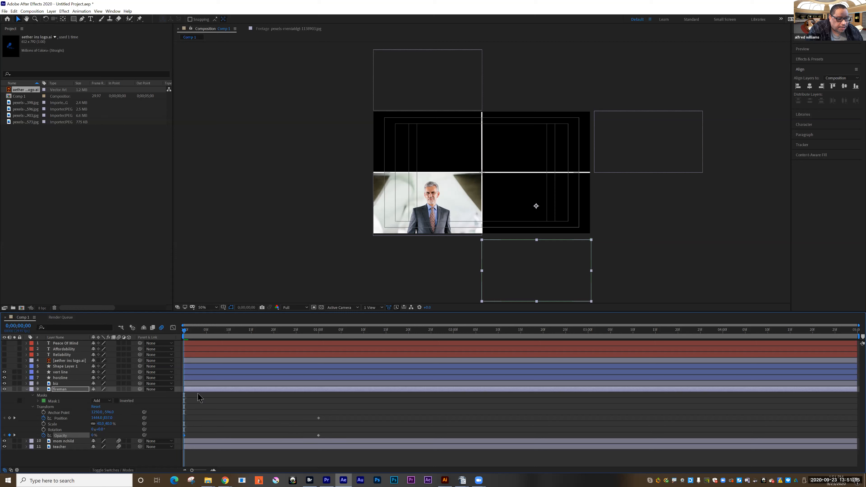
{"action": "left_click_drag", "start_coordinate": [212, 336], "coordinate": [196, 337]}
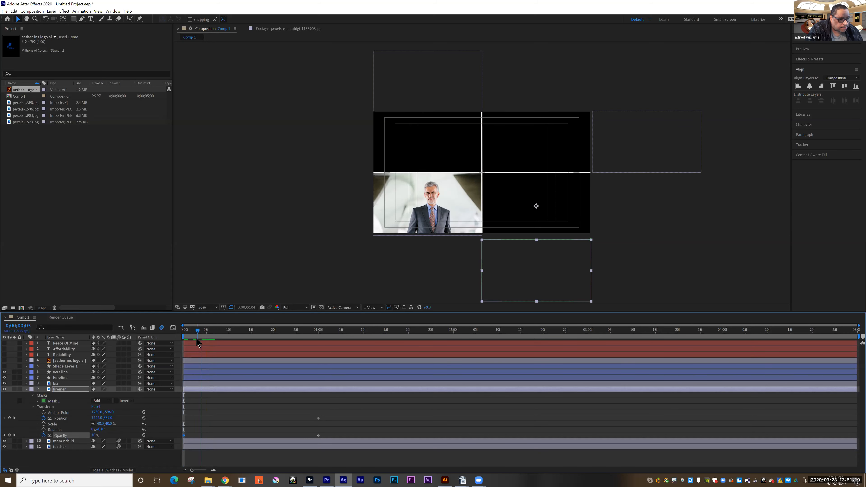
{"action": "key", "text": "space"}
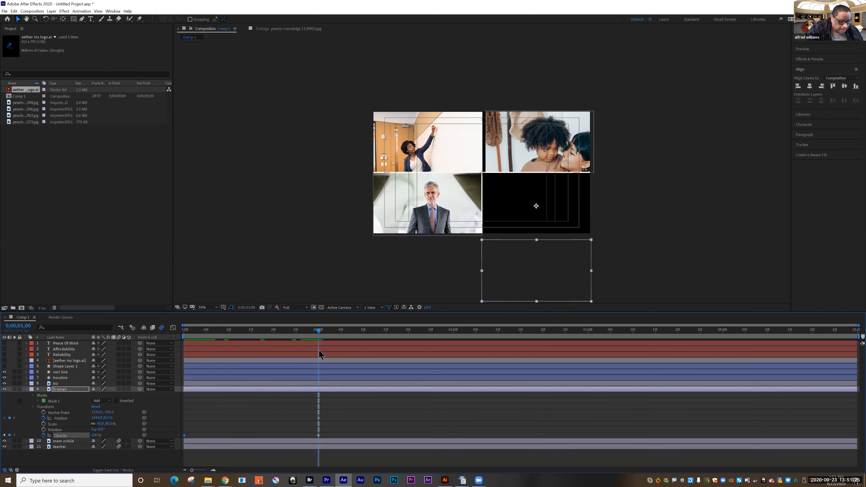
{"action": "key", "text": "space"}
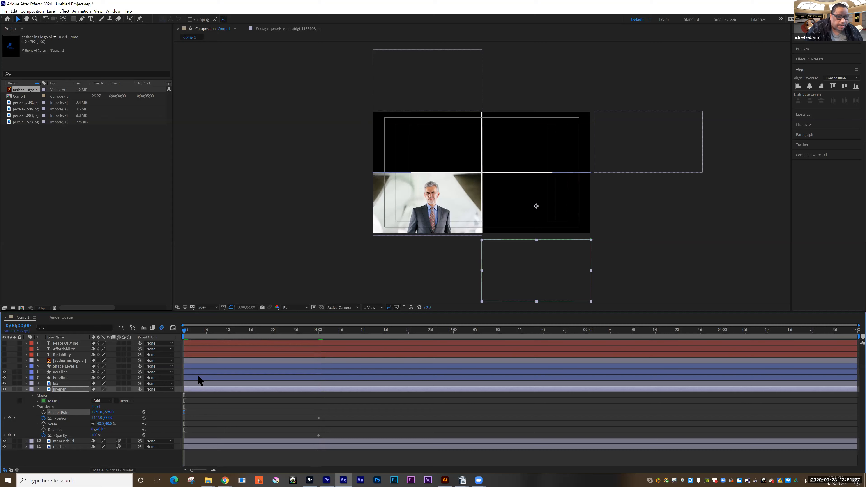
- Undo the Anchor Point and opacity changes on the fireman layer until the photo is back in its grid cell
{"action": "key", "text": "shift+Down"}
{"action": "key", "text": "shift+Down"}
{"action": "key", "text": "shift+Down"}
{"action": "key", "text": "shift+Down"}
{"action": "key", "text": "shift+Down"}
{"action": "key", "text": "shift+Down"}
{"action": "key", "text": "shift+Down"}
{"action": "key", "text": "shift+Down"}
{"action": "key", "text": "shift+Down"}
{"action": "key", "text": "shift+Down"}
{"action": "key", "text": "shift+Down"}
{"action": "key", "text": "shift+Down"}
{"action": "key", "text": "shift+Down"}
{"action": "key", "text": "shift+Down"}
{"action": "key", "text": "shift+Down"}
{"action": "key", "text": "shift+Down"}
{"action": "key", "text": "shift+Down"}
{"action": "key", "text": "shift+Down"}
{"action": "key", "text": "shift+Down"}
{"action": "key", "text": "shift+Down"}
{"action": "left_click_drag", "start_coordinate": [188, 403], "coordinate": [187, 404]}
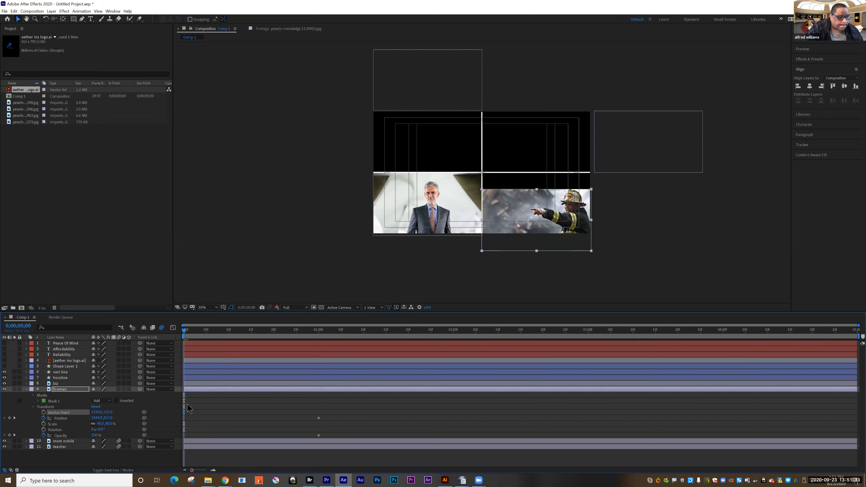
{"action": "key", "text": "ctrl+z"}
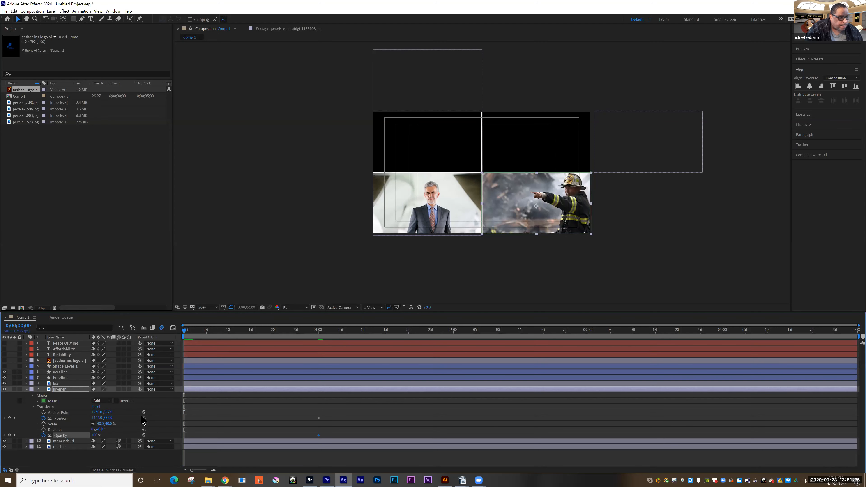
- Set the fireman's starting keyframes at 0;00;00;00 to Position 1444, 1462, below the frame, and Opacity 0%
{"action": "left_click_drag", "start_coordinate": [221, 339], "coordinate": [319, 348]}
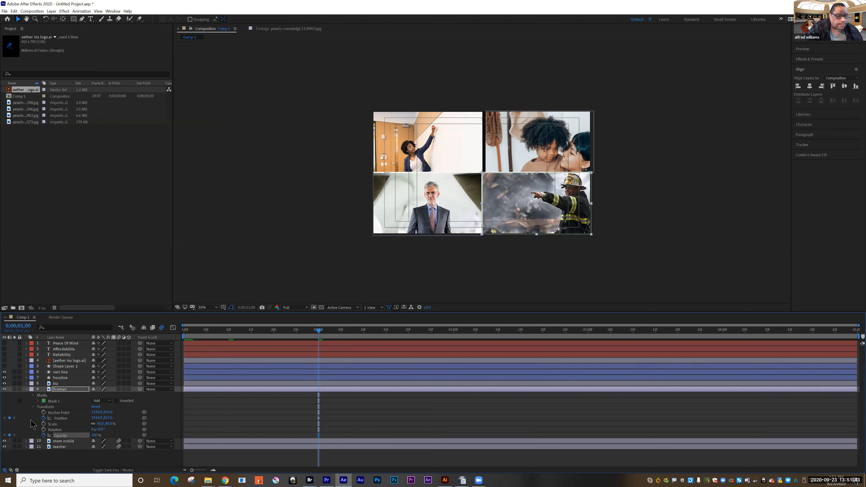
{"action": "left_click", "coordinate": [45, 420]}
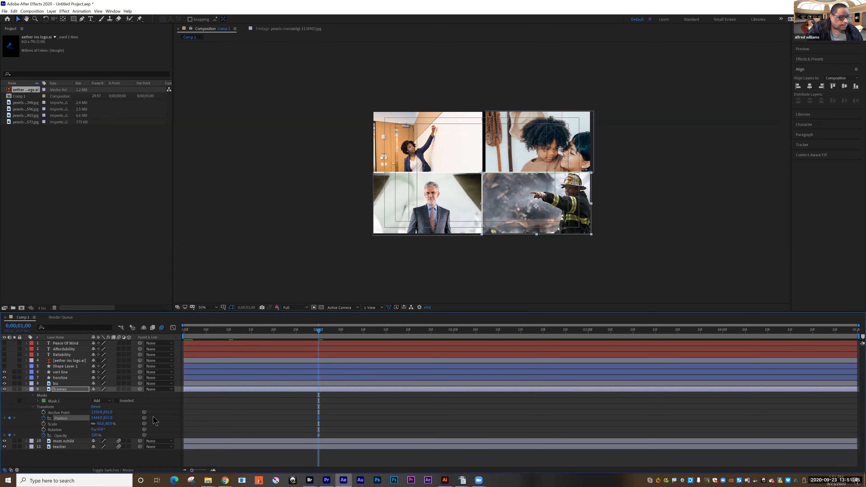
{"action": "left_click_drag", "start_coordinate": [306, 332], "coordinate": [177, 344]}
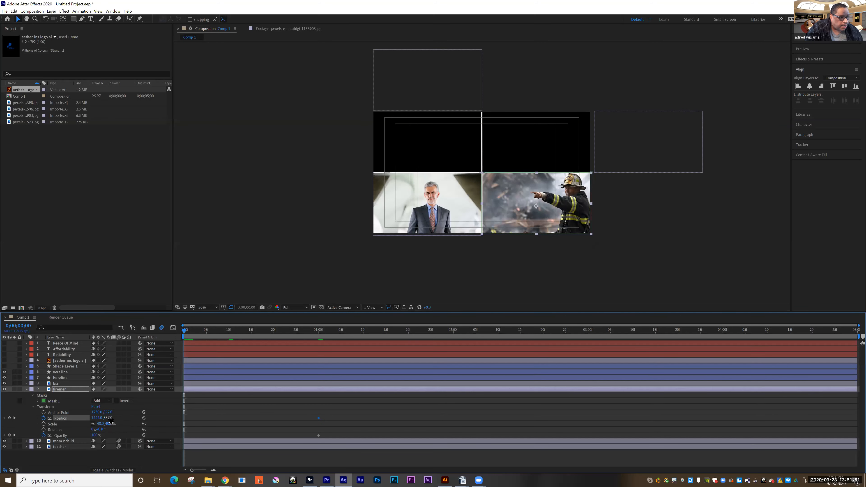
{"action": "left_click_drag", "start_coordinate": [120, 417], "coordinate": [318, 418]}
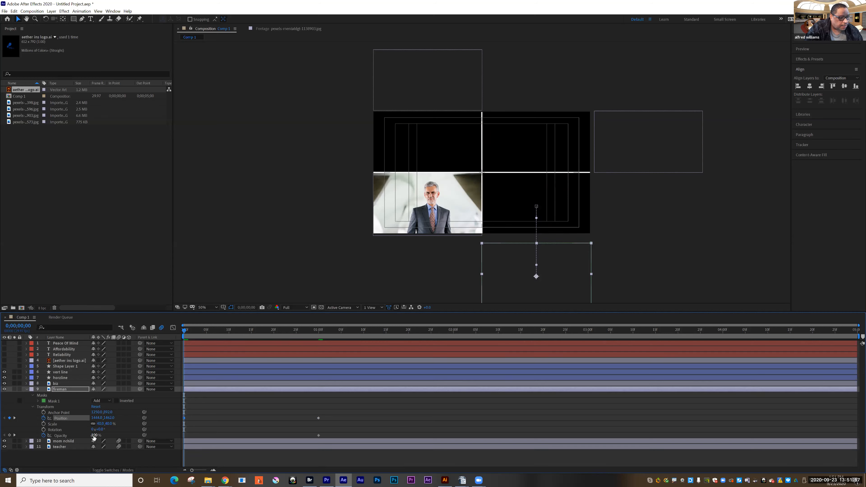
{"action": "left_click_drag", "start_coordinate": [96, 435], "coordinate": [45, 436]}
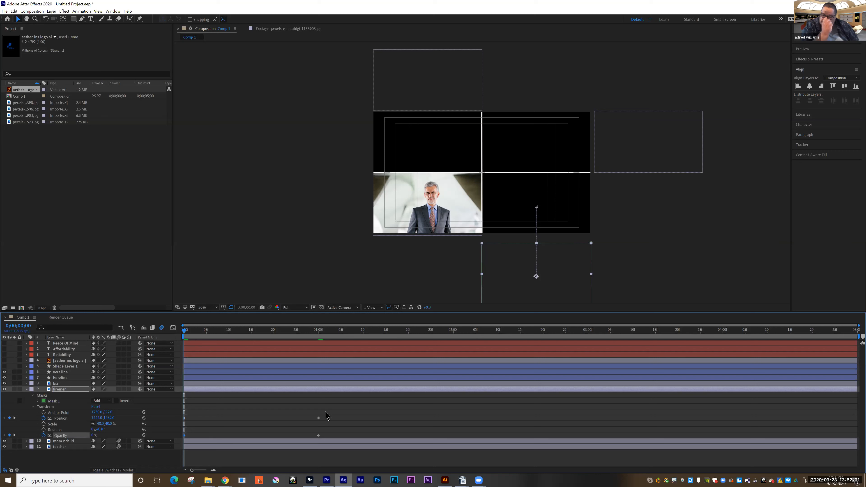
- Apply Easy Ease to all of the fireman layer's Position and Opacity keyframes
{"action": "left_click_drag", "start_coordinate": [337, 409], "coordinate": [183, 441]}
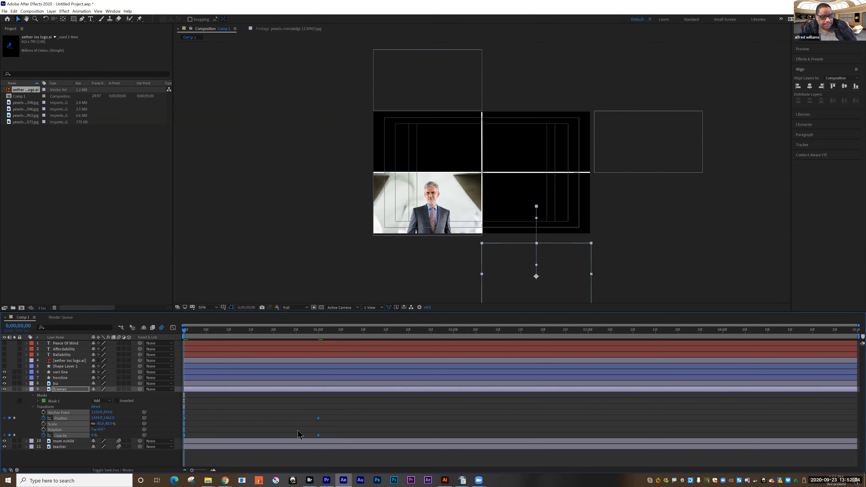
{"action": "right_click", "coordinate": [319, 437]}
{"action": "mouse_move", "coordinate": [354, 432]}
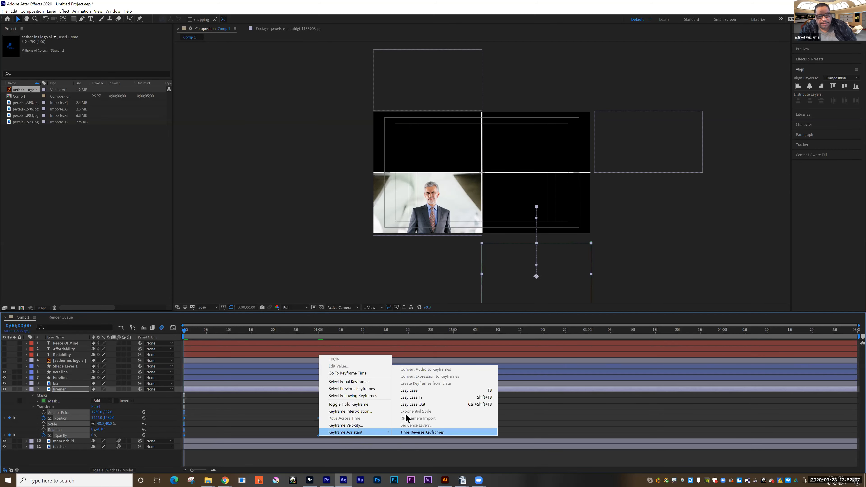
{"action": "left_click", "coordinate": [409, 390]}
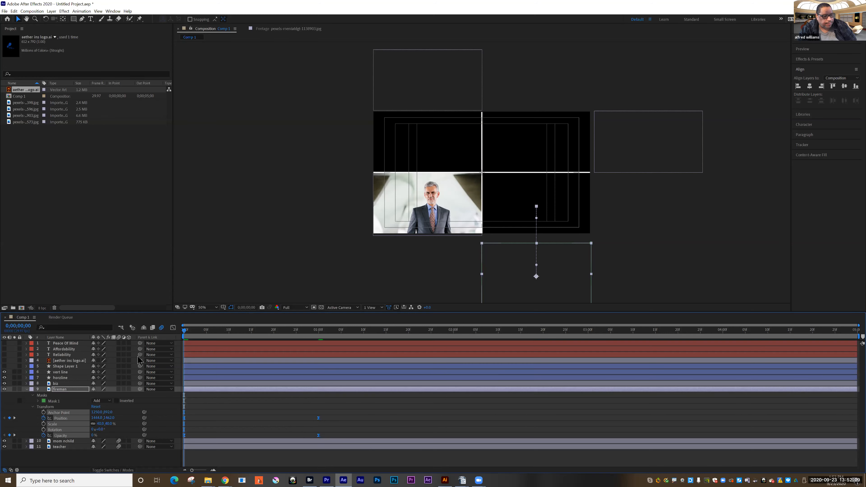
- Sharpen the fireman's Position and Opacity speed curves by extending both easing handles inward, the outgoing one to about 56% influence, and collapse the layer
{"action": "left_click", "coordinate": [172, 328]}
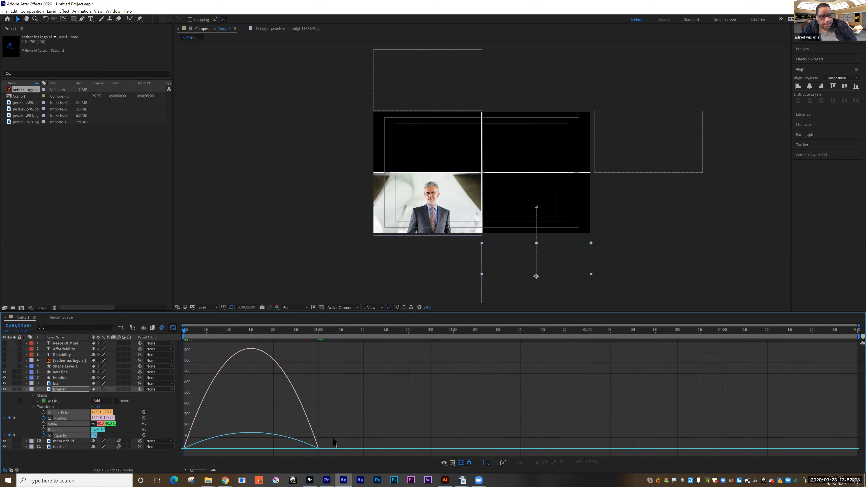
{"action": "left_click_drag", "start_coordinate": [332, 437], "coordinate": [179, 460]}
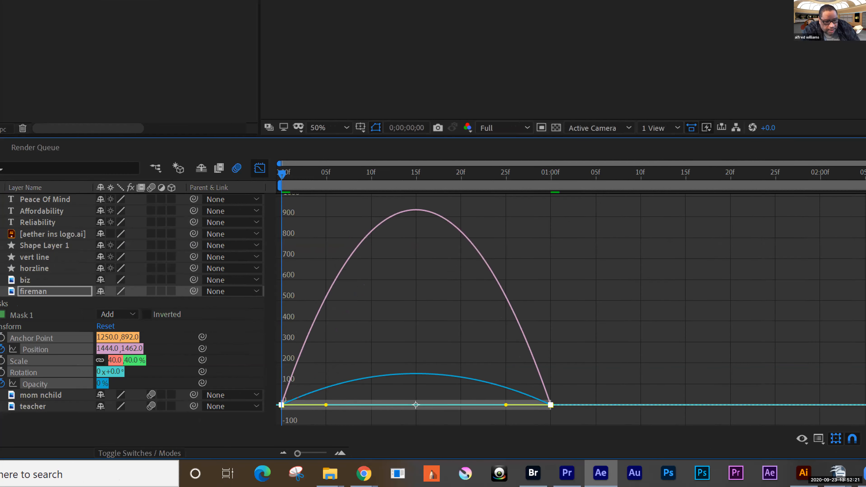
{"action": "left_click_drag", "start_coordinate": [298, 398], "coordinate": [333, 382]}
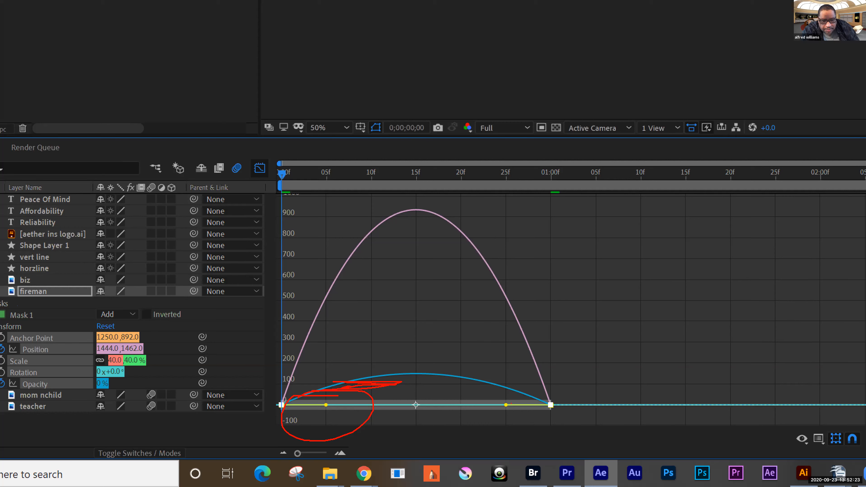
{"action": "mouse_move", "coordinate": [581, 399]}
{"action": "left_mouse_down"}
{"action": "mouse_move", "coordinate": [496, 410]}
{"action": "mouse_move", "coordinate": [460, 400]}
{"action": "left_mouse_up"}
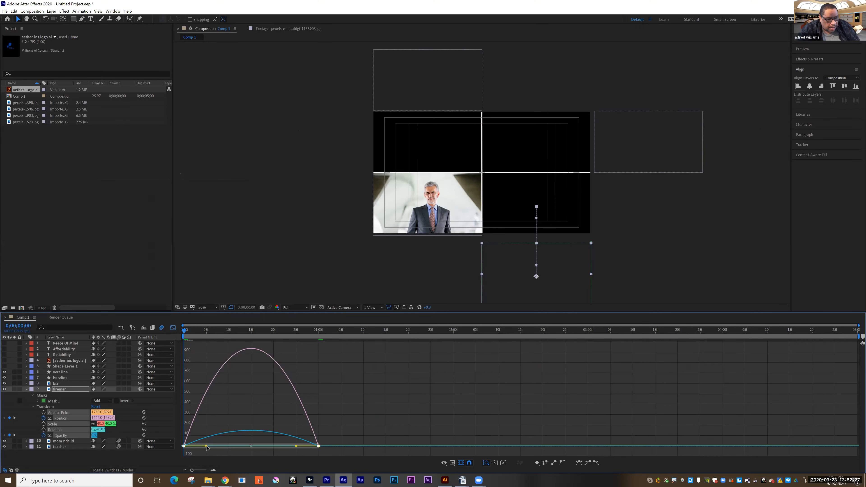
{"action": "left_click_drag", "start_coordinate": [215, 449], "coordinate": [224, 449]}
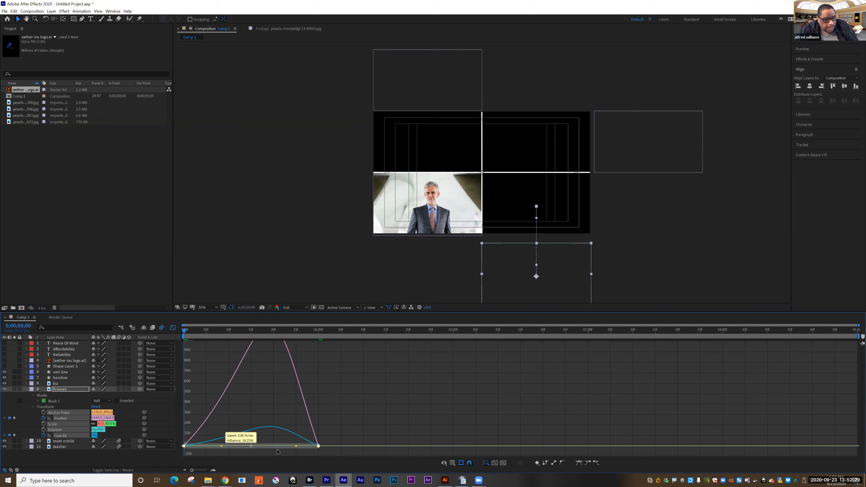
{"action": "left_click_drag", "start_coordinate": [297, 448], "coordinate": [281, 450]}
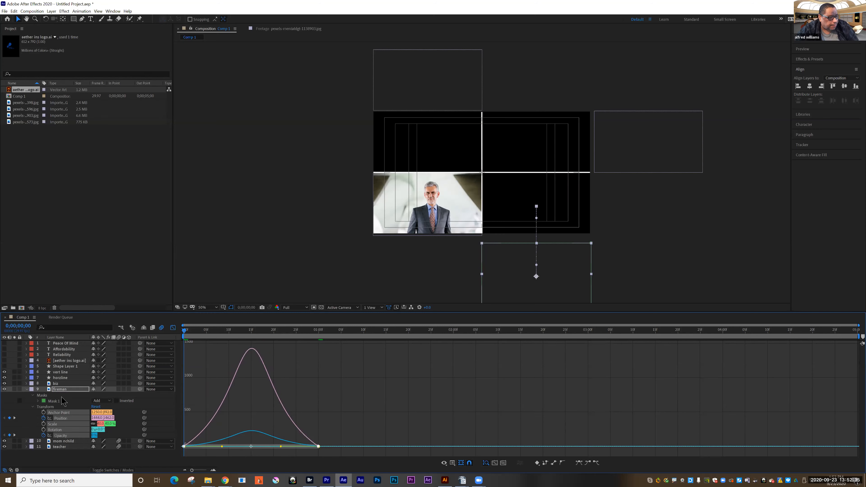
{"action": "left_click", "coordinate": [173, 327]}
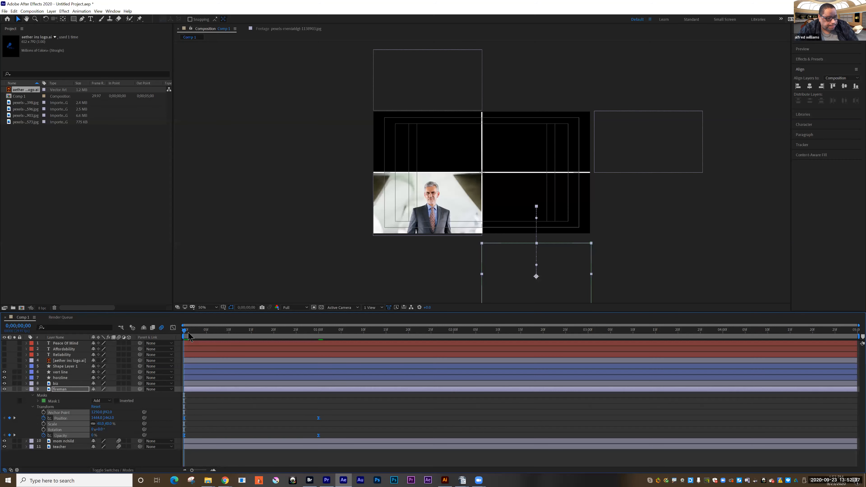
{"action": "left_click", "coordinate": [27, 389]}
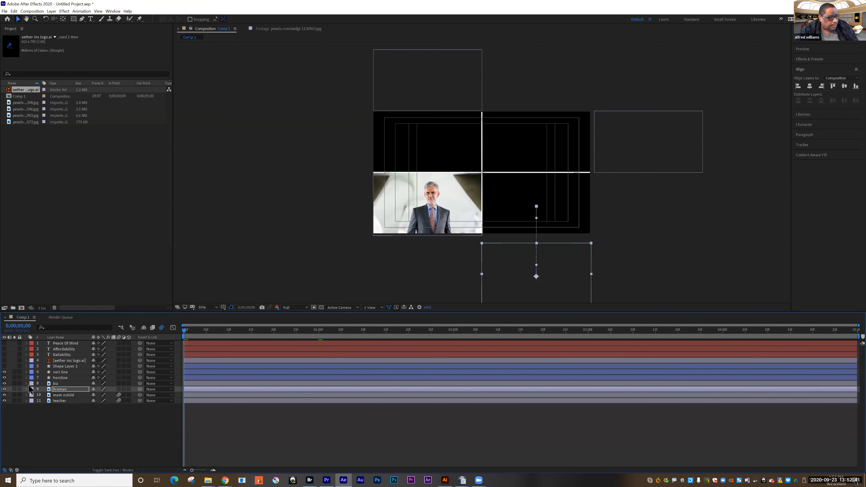
- Add Position and Opacity keyframes to the biz layer at 0;00;01;00 and return to 0;00;00;00
{"action": "left_click", "coordinate": [26, 383]}
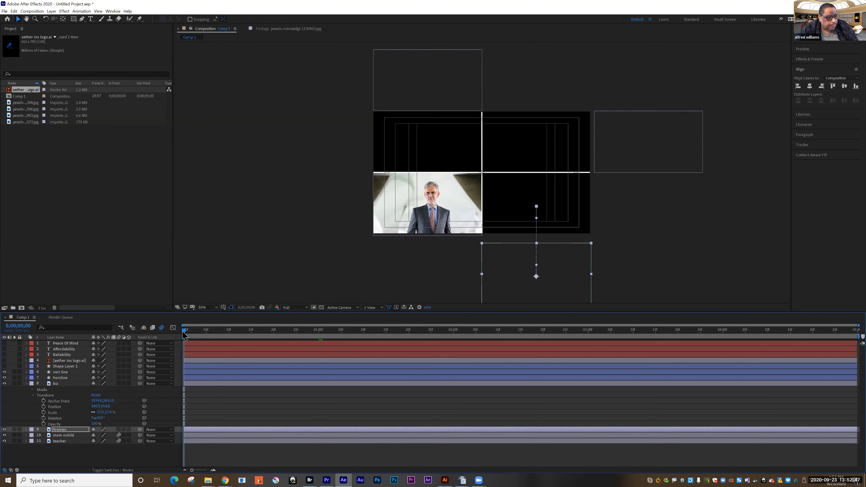
{"action": "left_click_drag", "start_coordinate": [199, 335], "coordinate": [319, 337]}
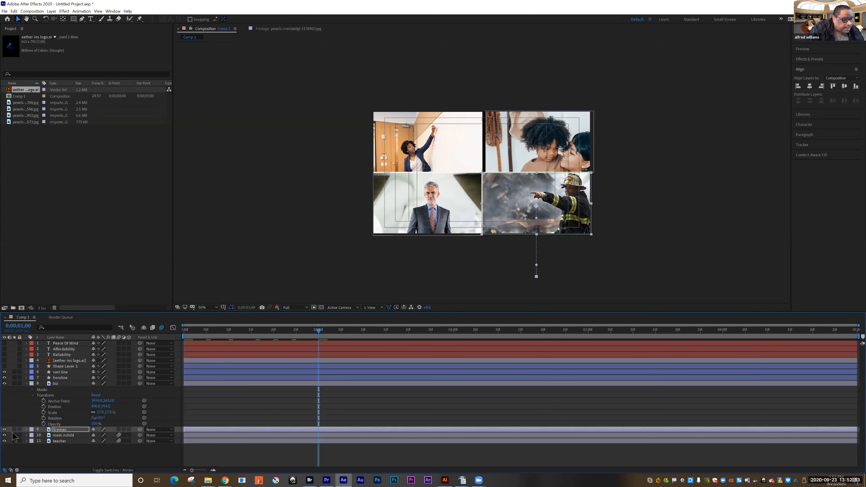
{"action": "left_click", "coordinate": [44, 406]}
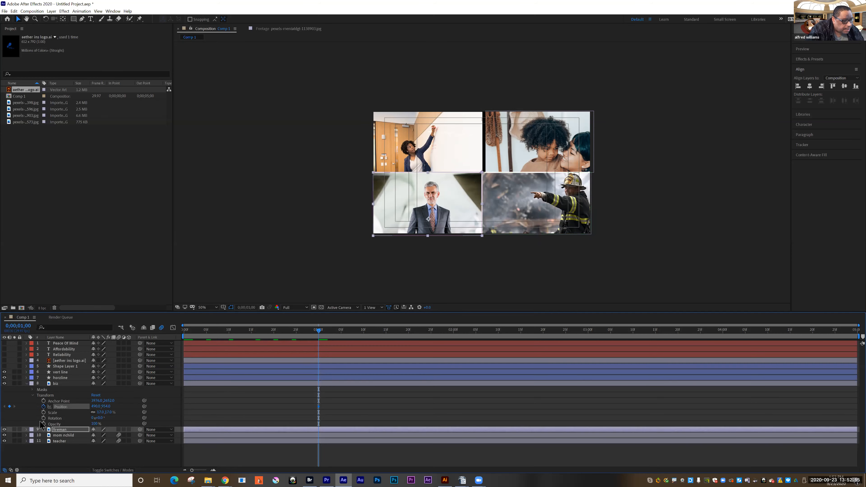
{"action": "left_click", "coordinate": [44, 424]}
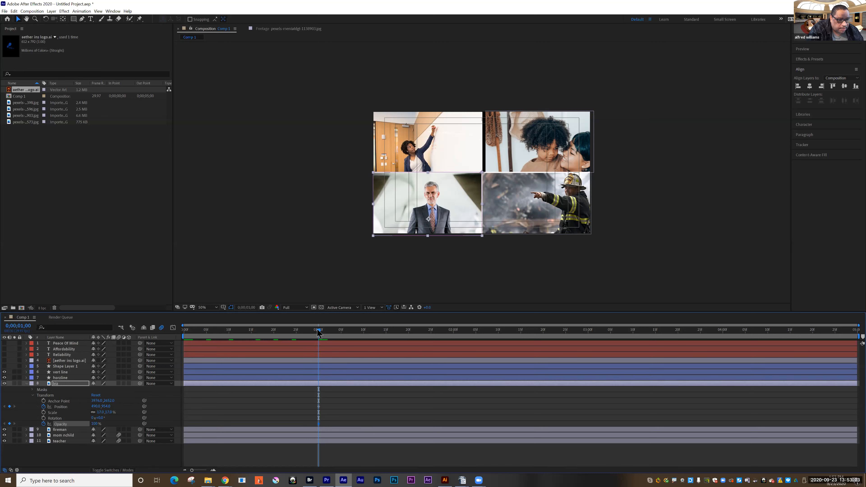
{"action": "key", "text": "Home"}
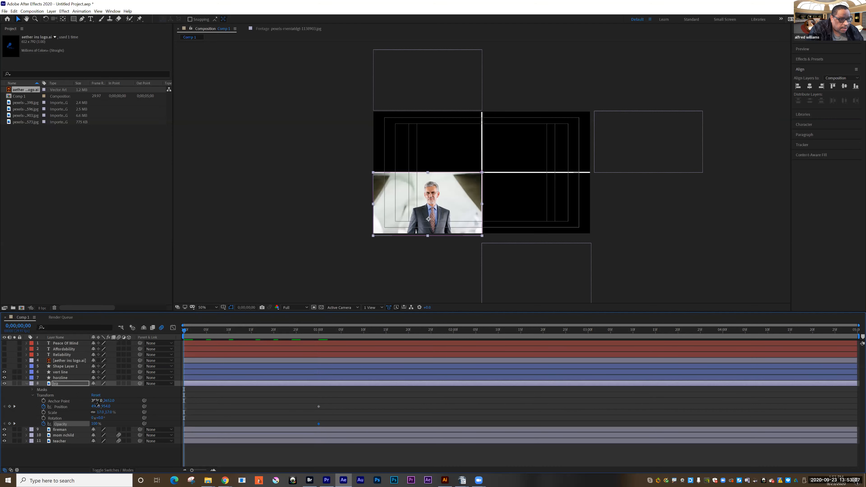
- Try to move the businessman photo out past the frame's left edge through its Anchor Point
{"action": "left_click_drag", "start_coordinate": [95, 401], "coordinate": [624, 405]}
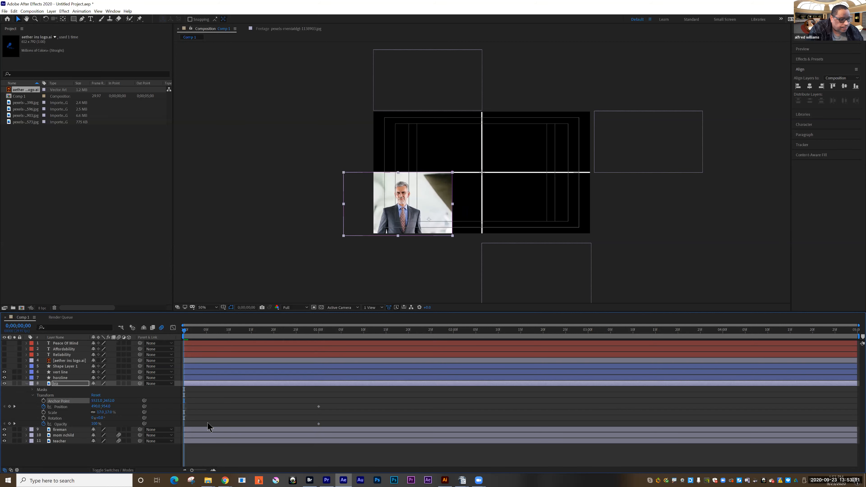
{"action": "left_click_drag", "start_coordinate": [103, 401], "coordinate": [259, 400]}
{"action": "left_click_drag", "start_coordinate": [97, 400], "coordinate": [154, 405]}
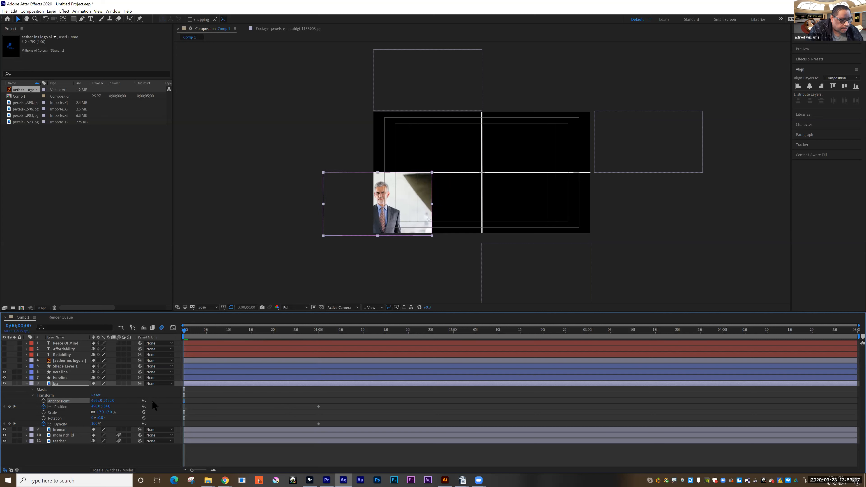
- Undo the Anchor Point changes on the biz layer until the photo is back in its grid cell
{"action": "key", "text": "ctrl+z"}
{"action": "key", "text": "ctrl+z"}
{"action": "key", "text": "ctrl+z"}
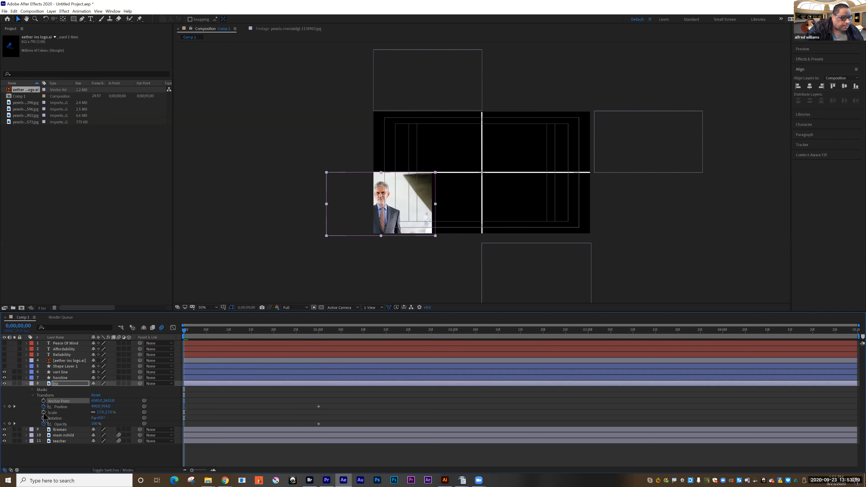
{"action": "key", "text": "ctrl+z"}
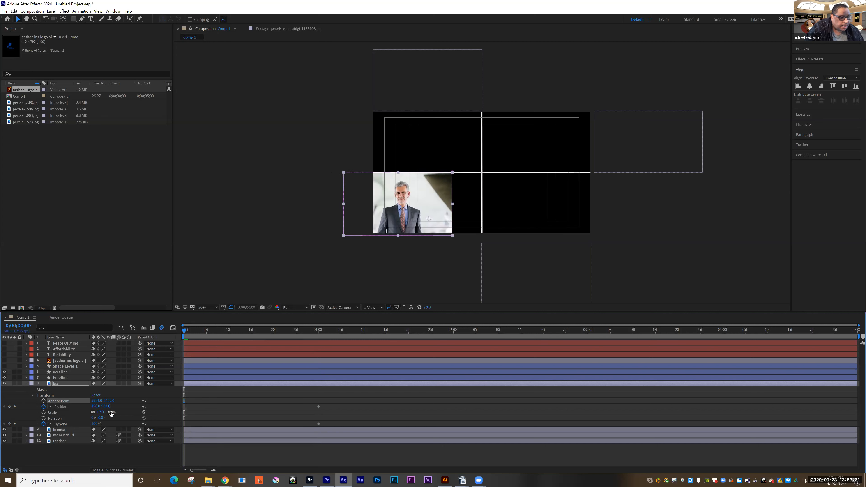
{"action": "key", "text": "ctrl+z"}
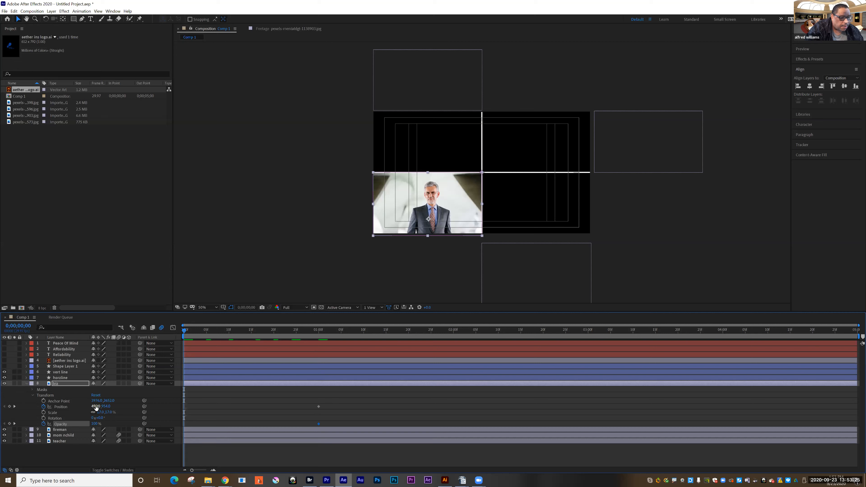
- Set the biz layer's starting keyframes to Position -502, 954, beyond the frame's left edge, and Opacity 0%
{"action": "left_click_drag", "start_coordinate": [97, 406], "coordinate": [5, 407]}
{"action": "left_click_drag", "start_coordinate": [96, 406], "coordinate": [30, 406]}
{"action": "left_click_drag", "start_coordinate": [76, 423], "coordinate": [20, 423]}
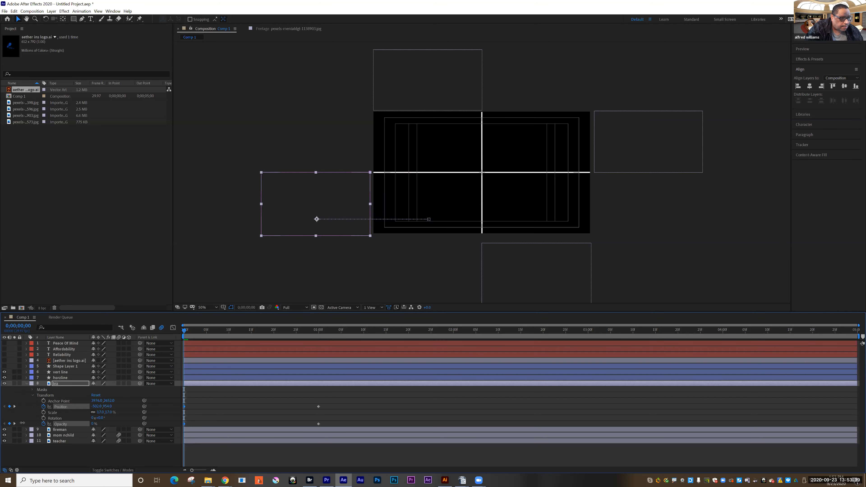
- Apply Easy Ease to all of the biz layer's Position and Opacity keyframes
{"action": "left_click", "coordinate": [185, 424]}
{"action": "left_click", "coordinate": [293, 416]}
{"action": "left_click_drag", "start_coordinate": [335, 397], "coordinate": [173, 435]}
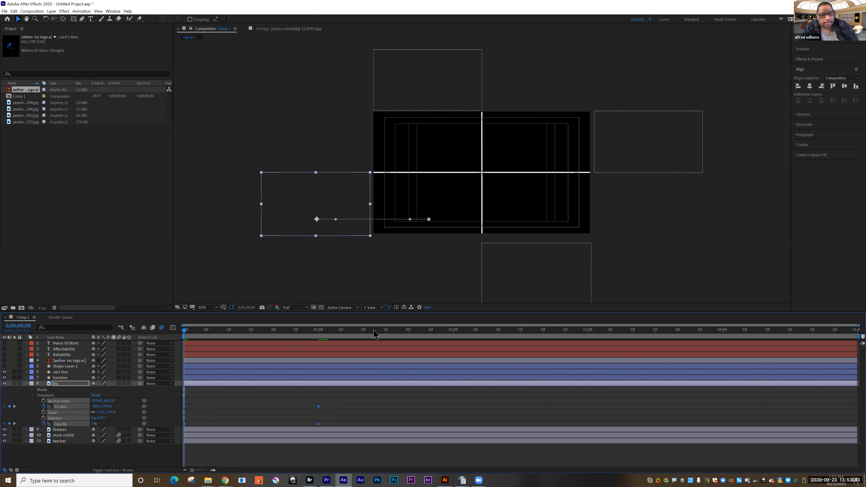
{"action": "right_click", "coordinate": [317, 407]}
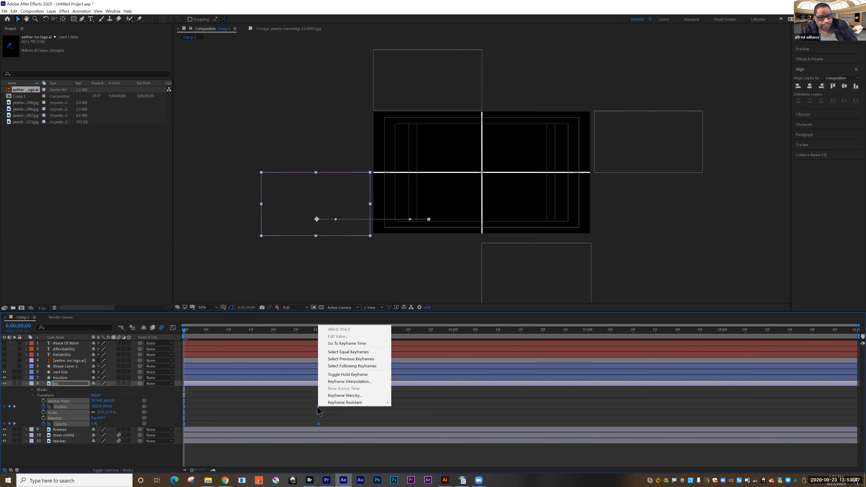
{"action": "mouse_move", "coordinate": [344, 403]}
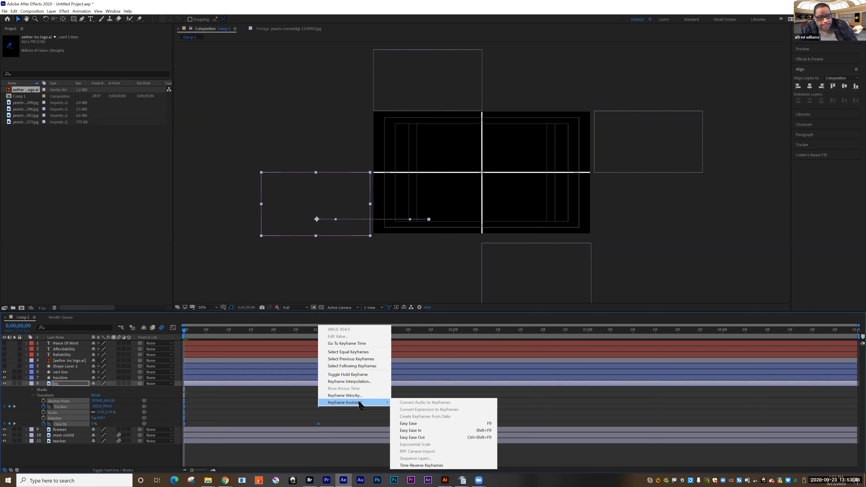
{"action": "left_click", "coordinate": [408, 423]}
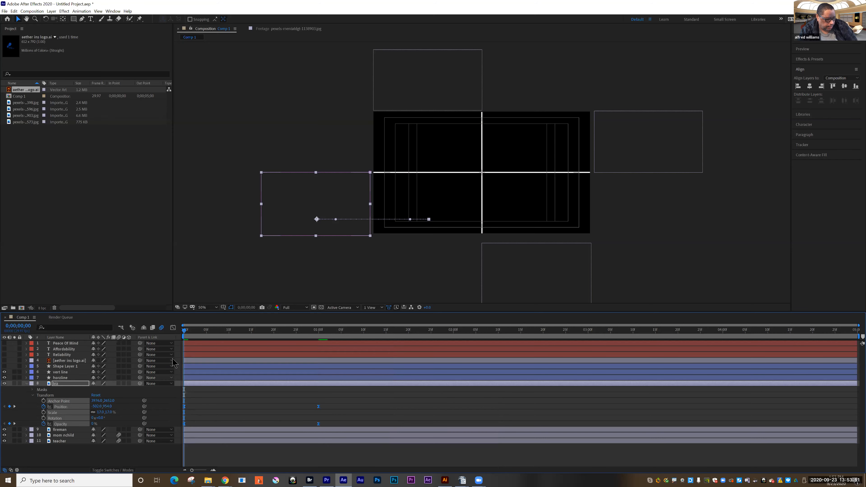
- Sharpen the biz layer's Position and Opacity speed curves by extending both easing handles toward the middle, and collapse the layer
{"action": "left_click", "coordinate": [173, 328]}
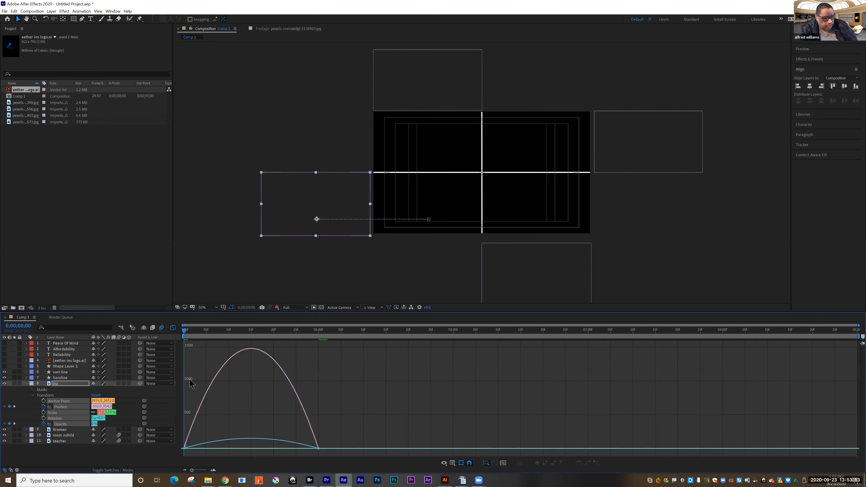
{"action": "left_click_drag", "start_coordinate": [325, 443], "coordinate": [233, 448]}
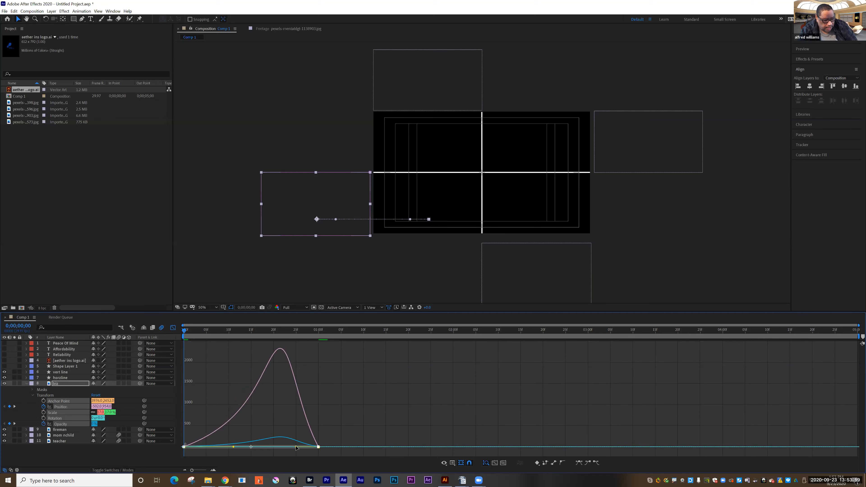
{"action": "left_click_drag", "start_coordinate": [296, 446], "coordinate": [266, 447]}
{"action": "key", "text": "shift+F3"}
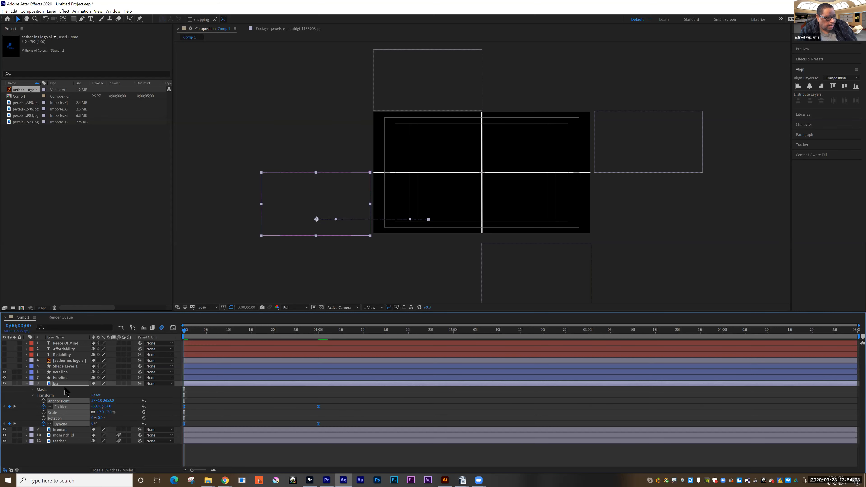
{"action": "left_click", "coordinate": [26, 383]}
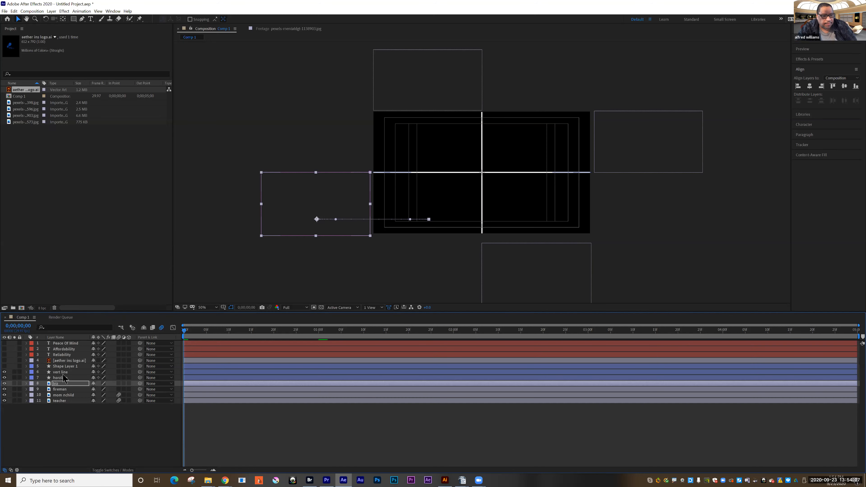
- Preview the four photos sliding into the grid, limiting the work area to about the first second and a half
{"action": "key", "text": "space"}
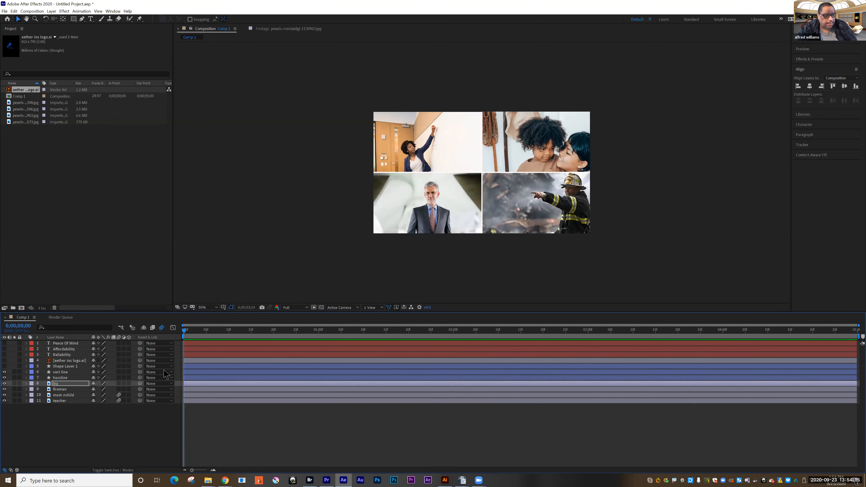
{"action": "key", "text": "space"}
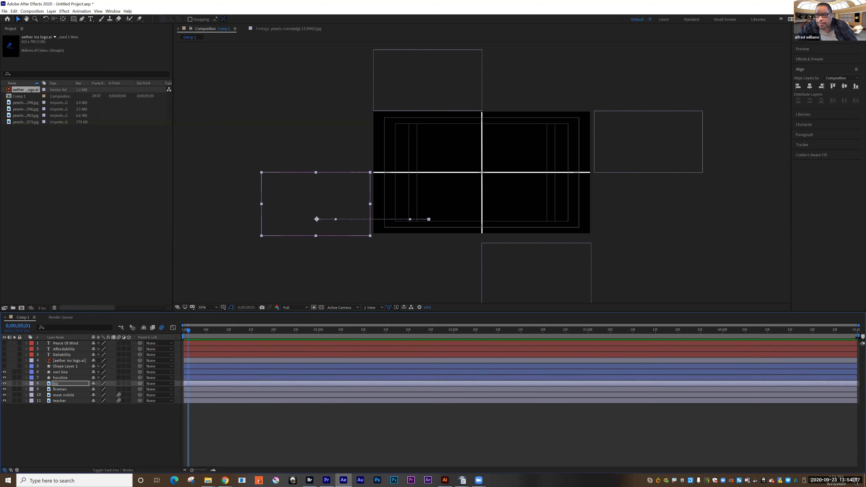
{"action": "left_click_drag", "start_coordinate": [853, 337], "coordinate": [390, 341]}
{"action": "key", "text": "space"}
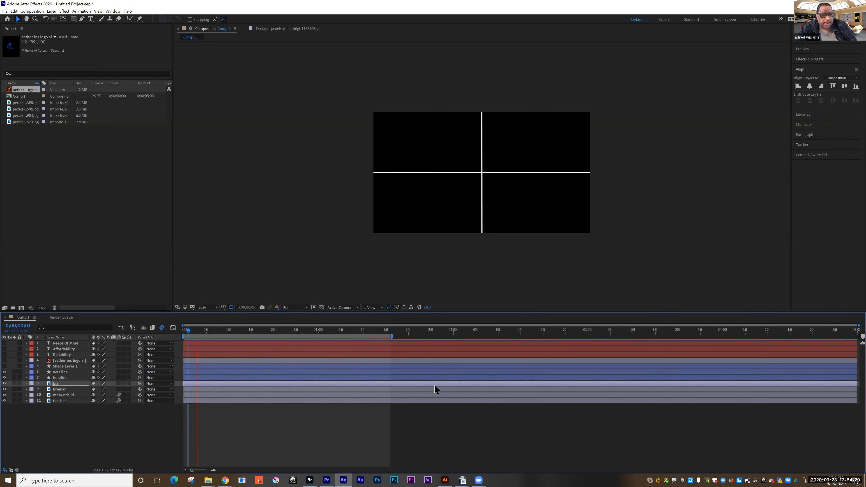
{"action": "key", "text": "space"}
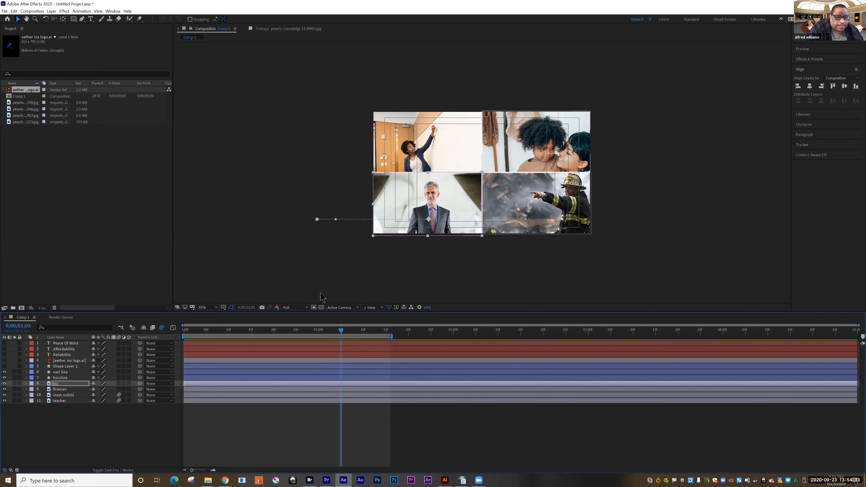
- Extend the end of the work area to about 0;00;03;05 and make Shape Layer 1 visible
{"action": "left_click_drag", "start_coordinate": [358, 334], "coordinate": [409, 335]}
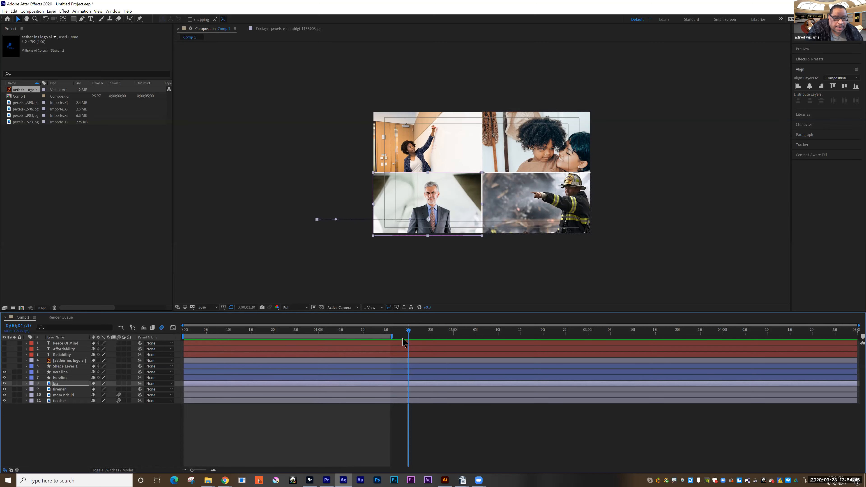
{"action": "left_click_drag", "start_coordinate": [393, 336], "coordinate": [612, 336]}
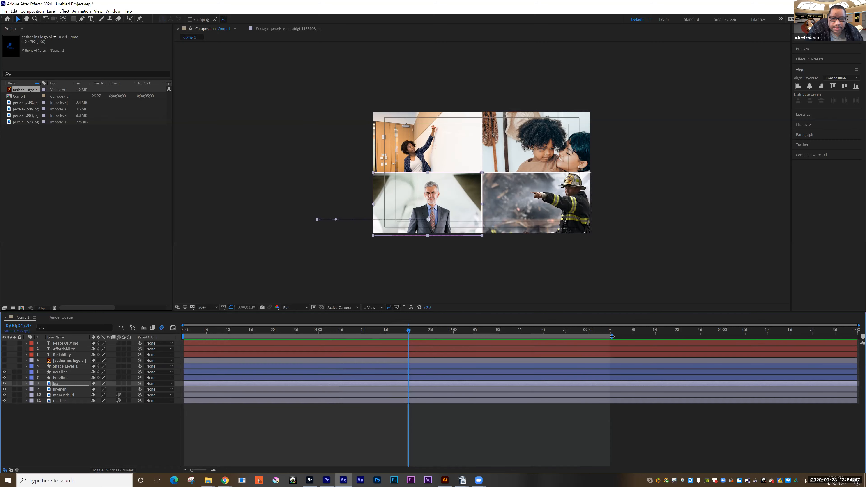
{"action": "left_click", "coordinate": [4, 366]}
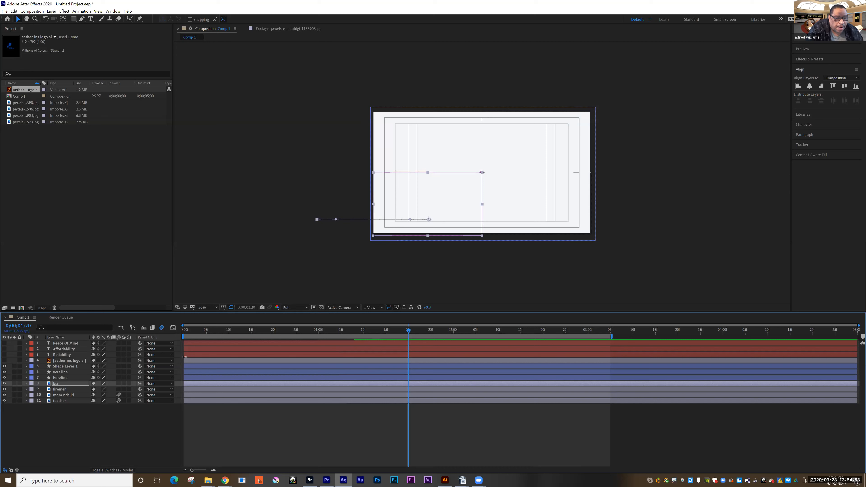
- Trim the start of the Reliability text layer to 0;00;01;15
{"action": "left_click_drag", "start_coordinate": [185, 355], "coordinate": [408, 356]}
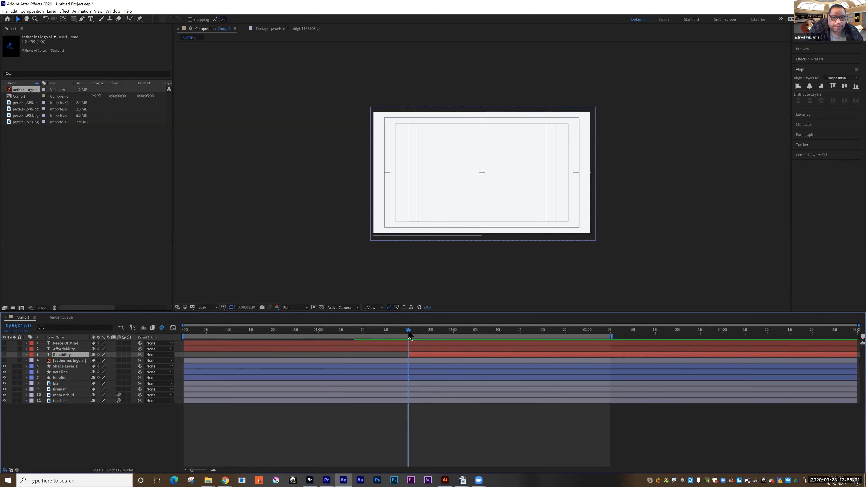
{"action": "left_click_drag", "start_coordinate": [416, 331], "coordinate": [363, 332]}
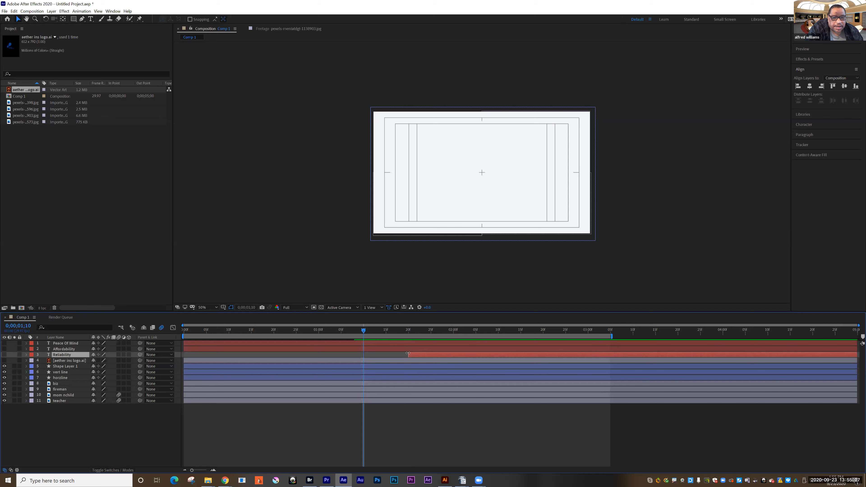
- Fade in Shape Layer 1 with Opacity keyframes of 0% at 0;00;01;15 and 100% at 0;00;02;00
{"action": "left_click_drag", "start_coordinate": [326, 333], "coordinate": [453, 336]}
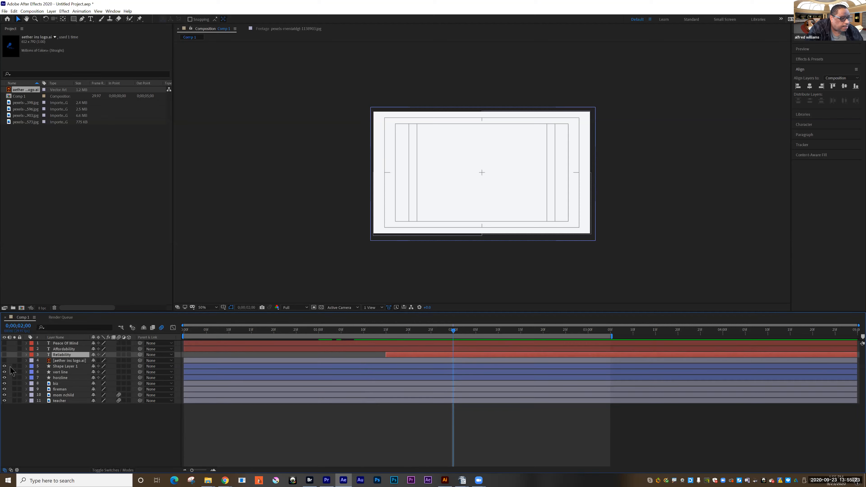
{"action": "left_click", "coordinate": [27, 366]}
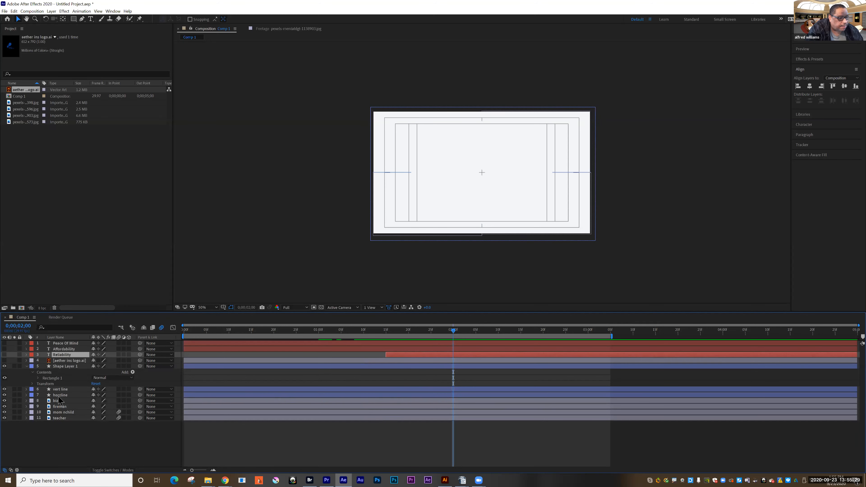
{"action": "left_click", "coordinate": [33, 384]}
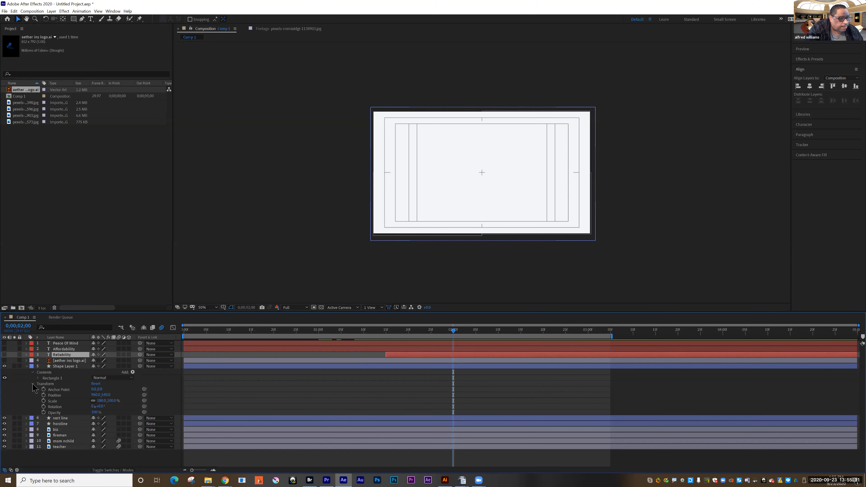
{"action": "left_click", "coordinate": [44, 413]}
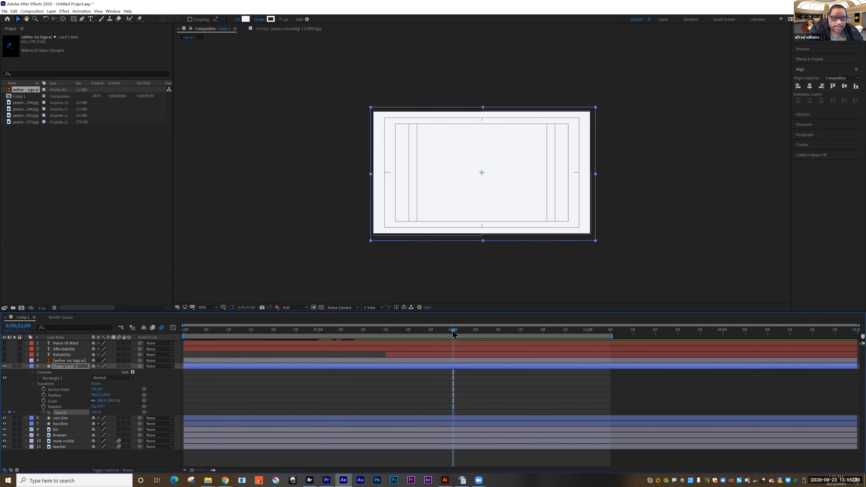
{"action": "left_click_drag", "start_coordinate": [425, 338], "coordinate": [386, 342]}
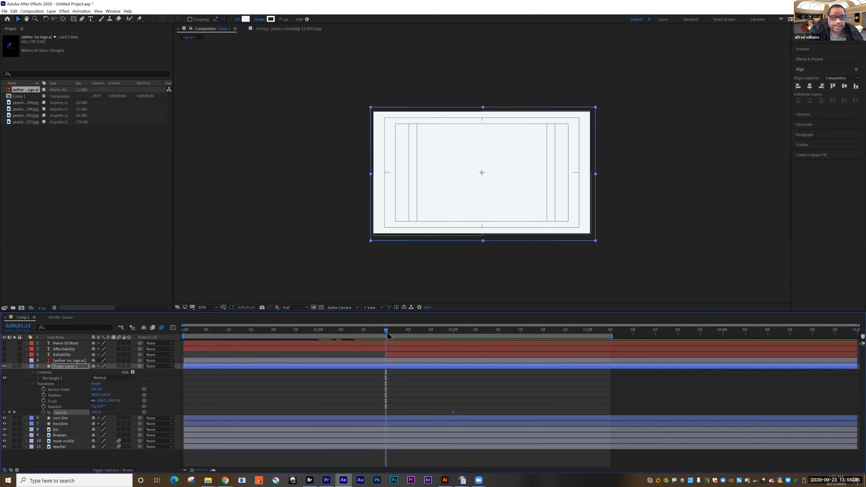
{"action": "left_click", "coordinate": [391, 332]}
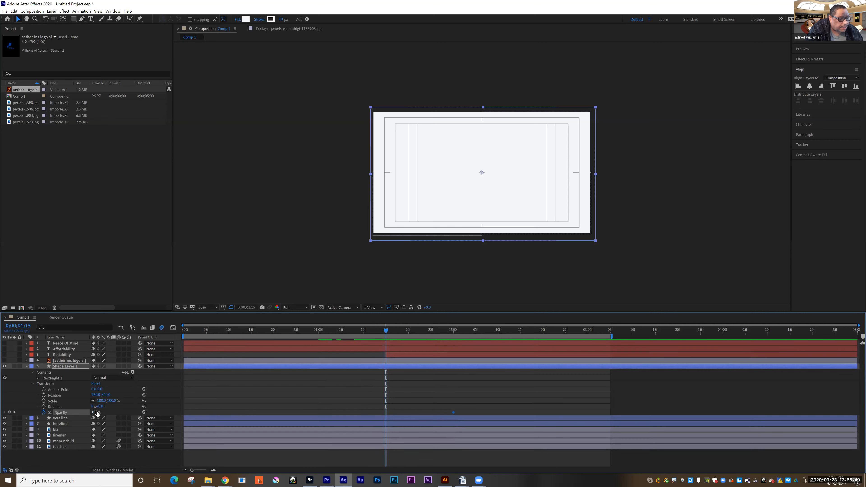
{"action": "left_click_drag", "start_coordinate": [88, 412], "coordinate": [53, 412]}
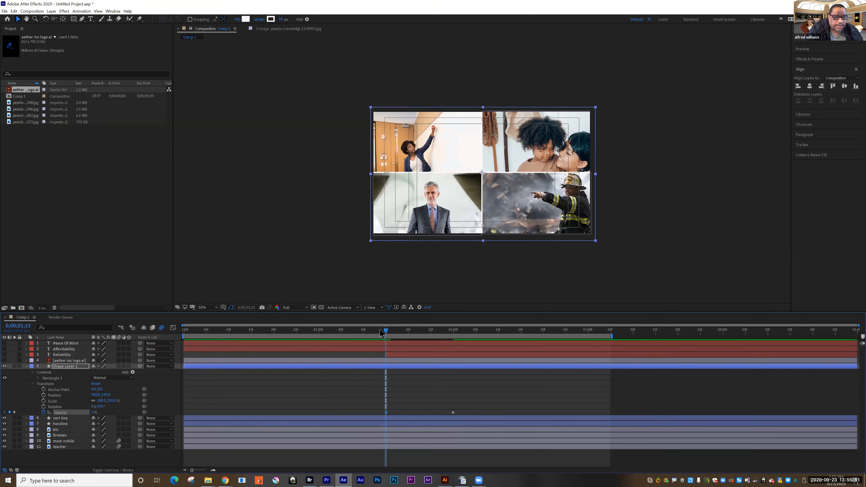
- Preview the composition from the start to check how the white Shape Layer 1 fades in over the photo grid
{"action": "key", "text": "Home"}
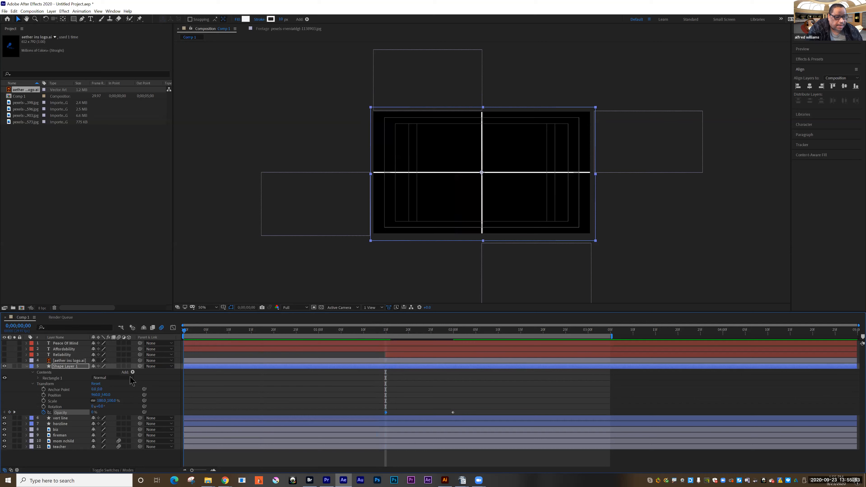
{"action": "key", "text": "space"}
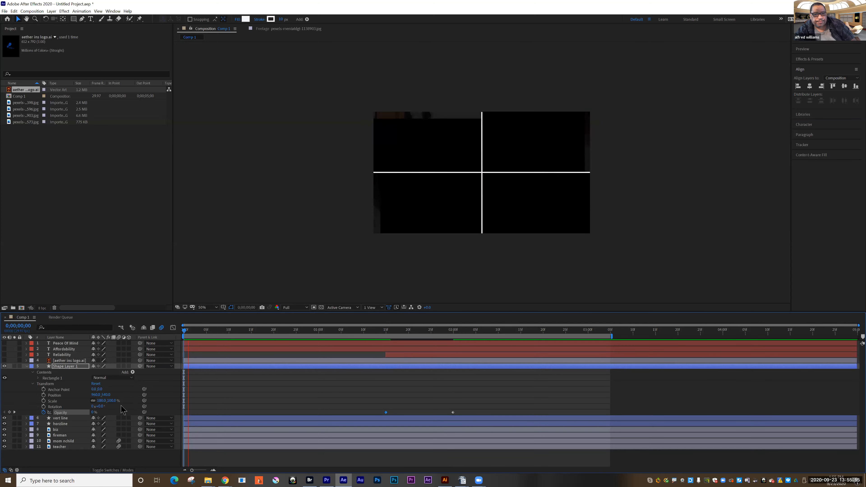
{"action": "key", "text": "space"}
{"action": "left_click_drag", "start_coordinate": [469, 350], "coordinate": [166, 387]}
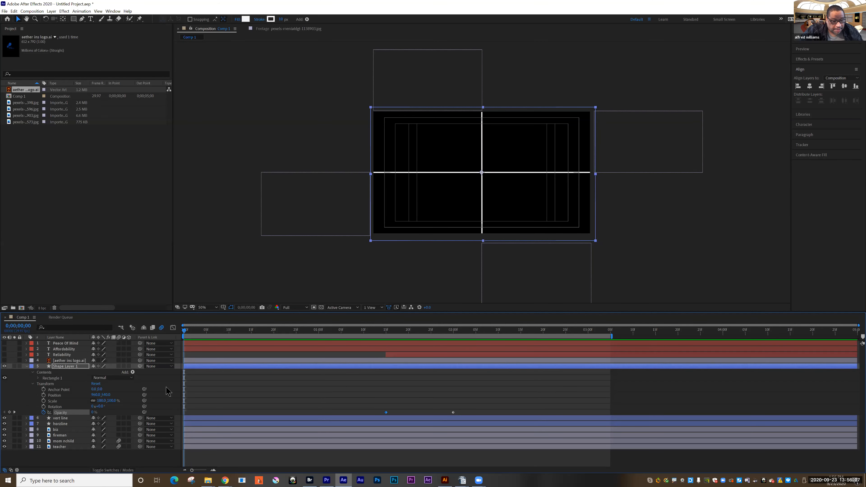
{"action": "key", "text": "space"}
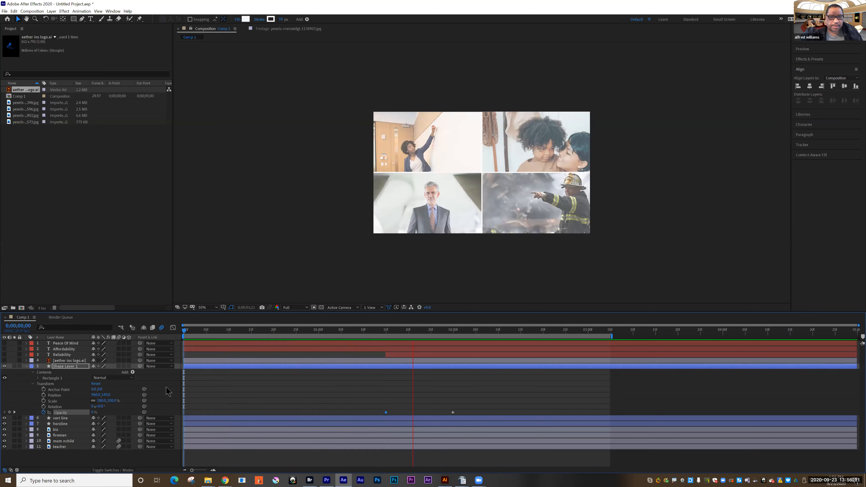
{"action": "key", "text": "space"}
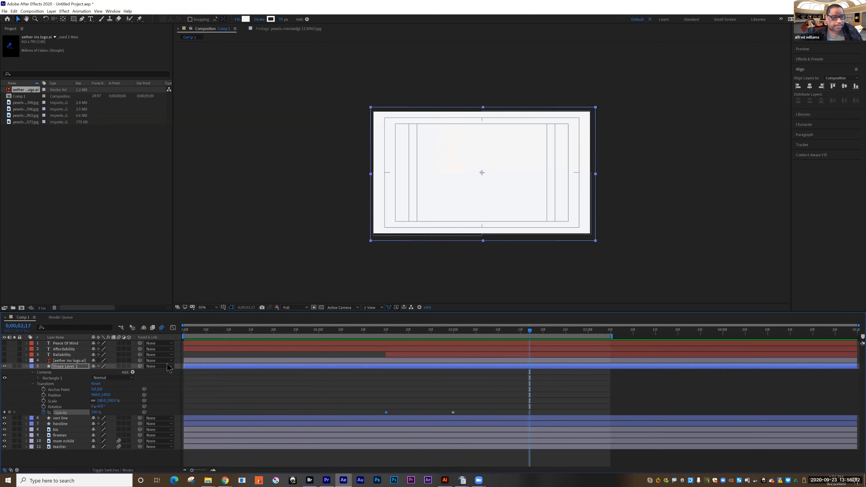
{"action": "left_click", "coordinate": [191, 331]}
{"action": "key", "text": "space"}
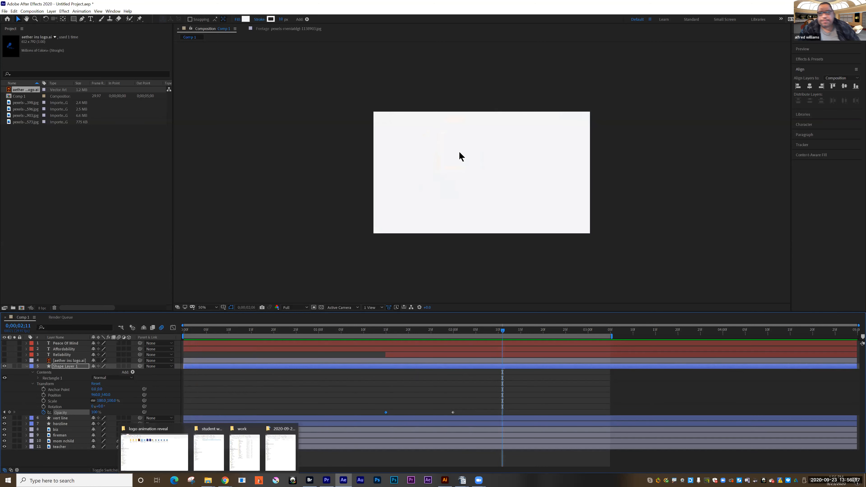
{"action": "key", "text": "space"}
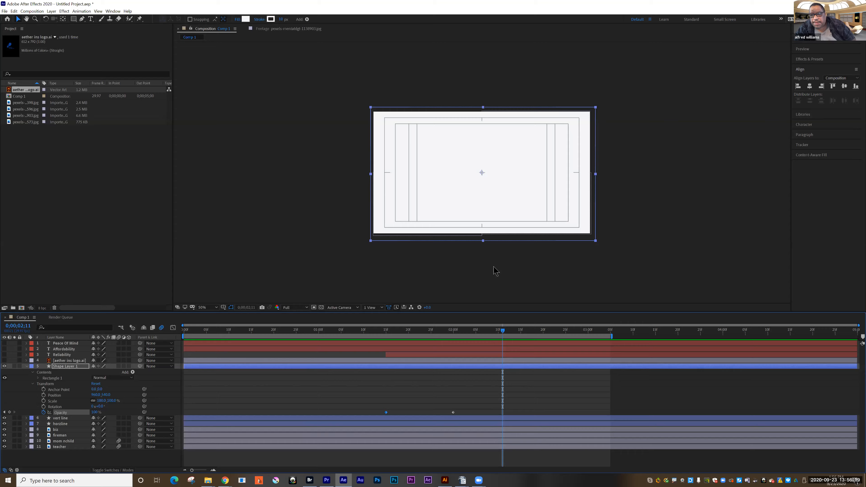